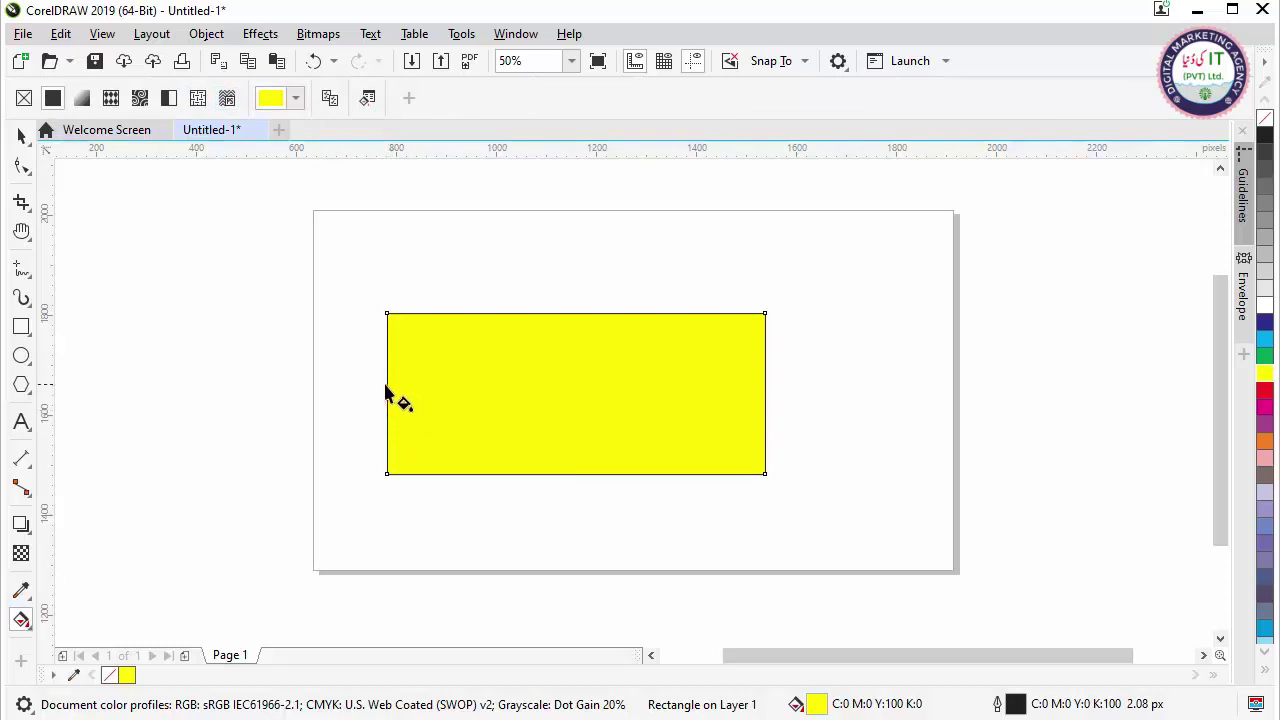
- Apply a yellow-to-white linear fountain fill to the rectangle, running vertically from its upper edge to its lower edge
left_click_drag(386, 383, 752, 389)
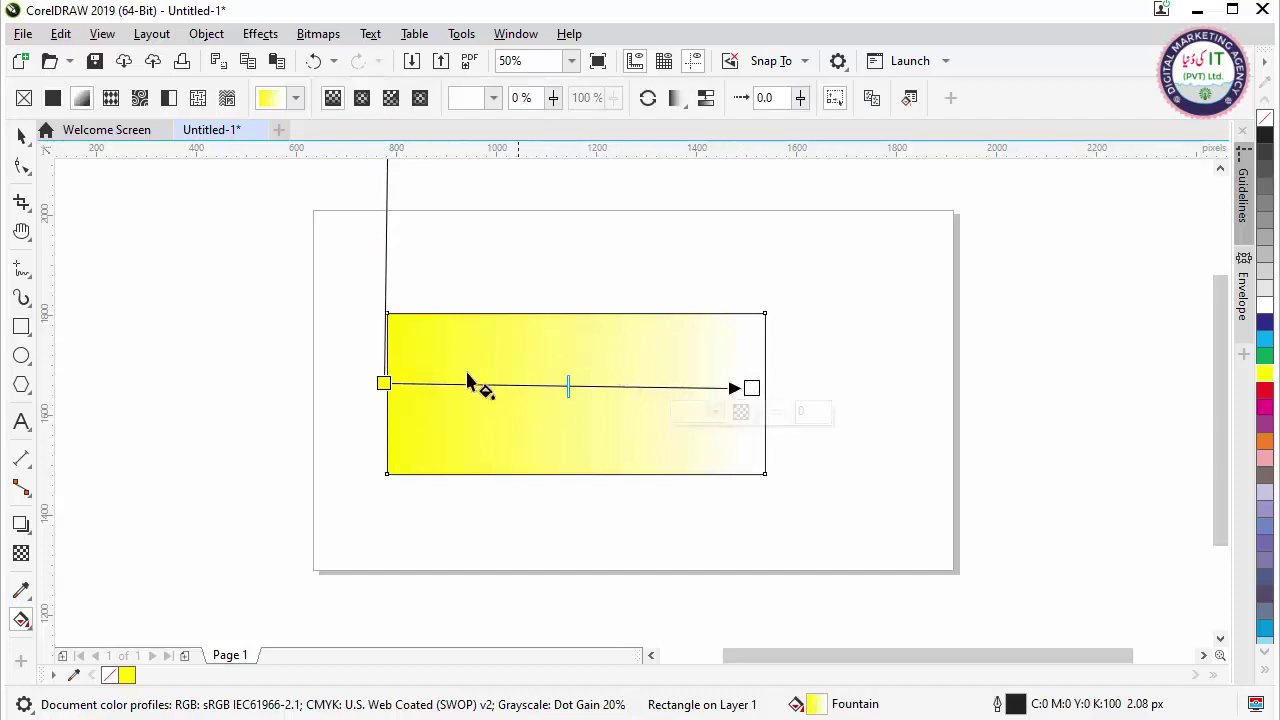
left_click_drag(383, 383, 544, 322)
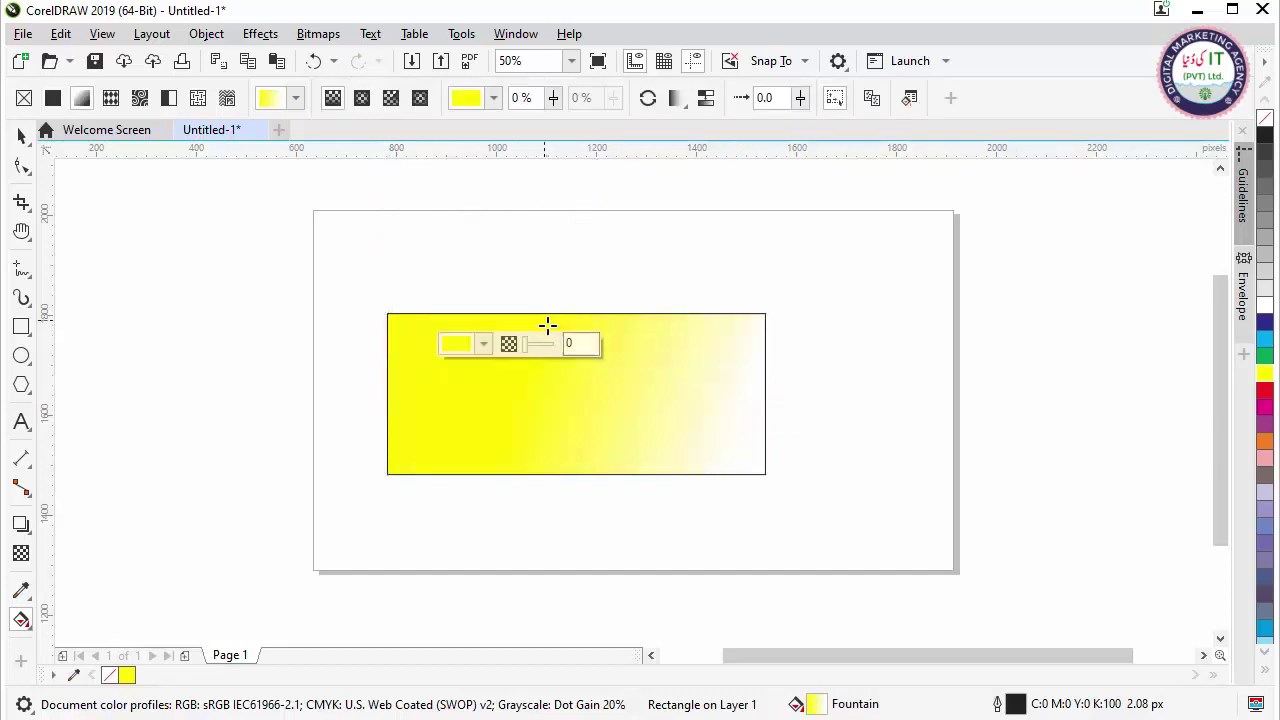
left_click_drag(751, 387, 548, 473)
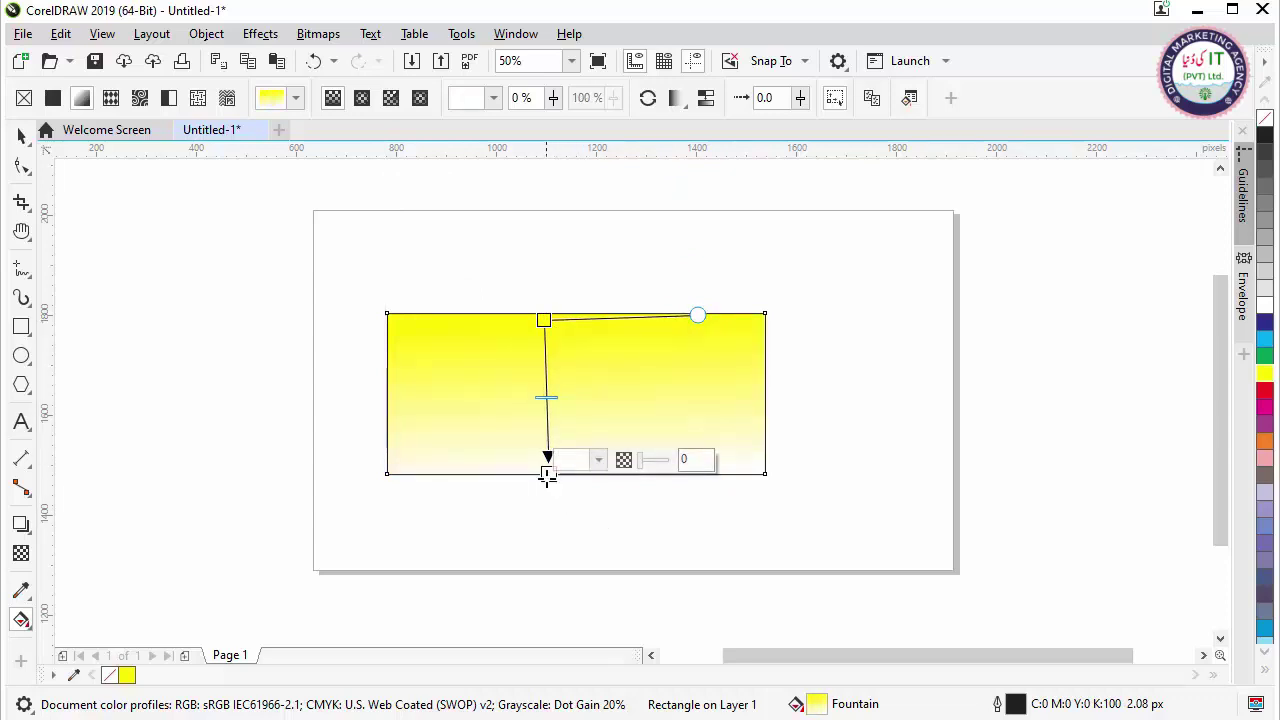
- Set the colour of the gradient's lower end node to red, C 0, M 100, Y 100, K 0
left_click(548, 475)
left_click(598, 459)
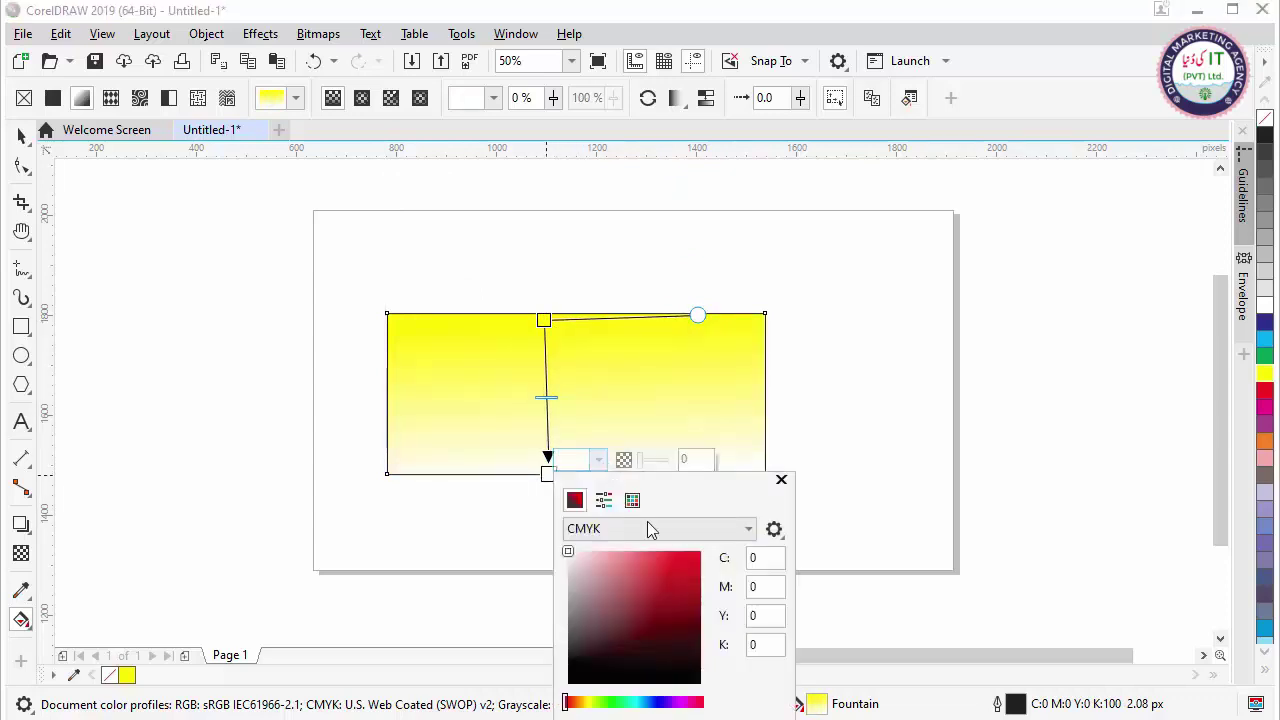
left_click(686, 557)
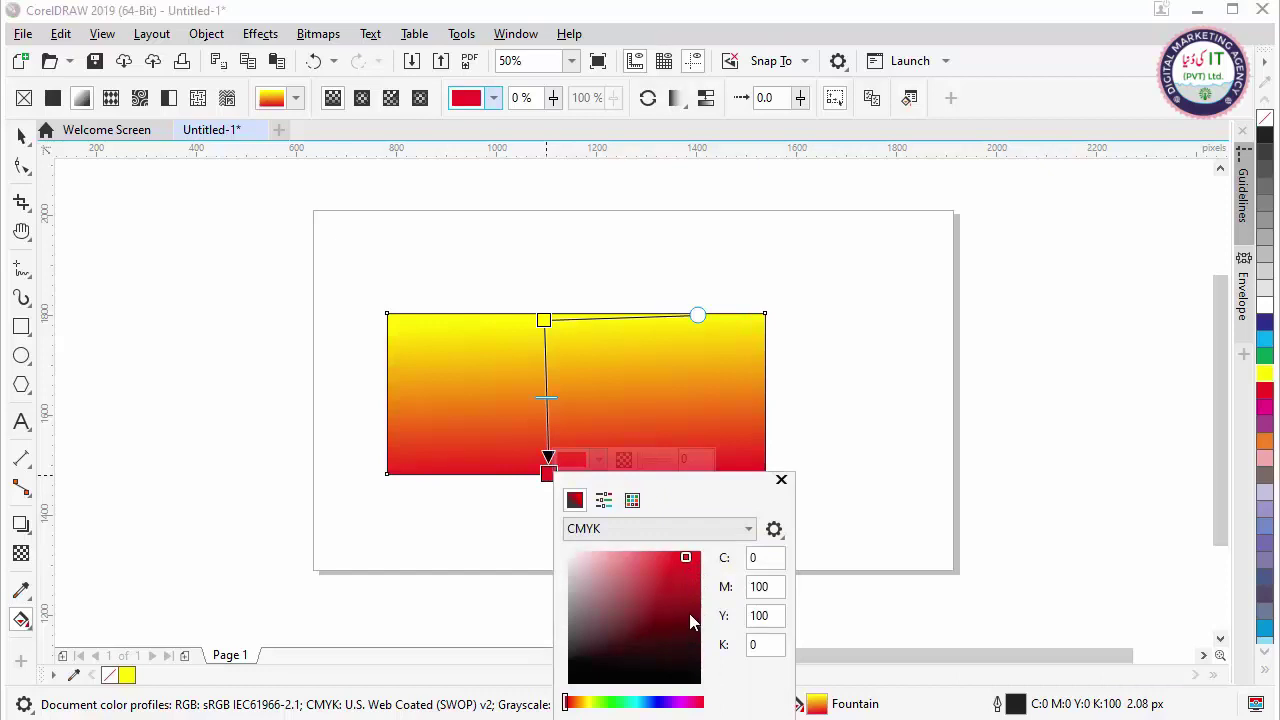
left_click(549, 400)
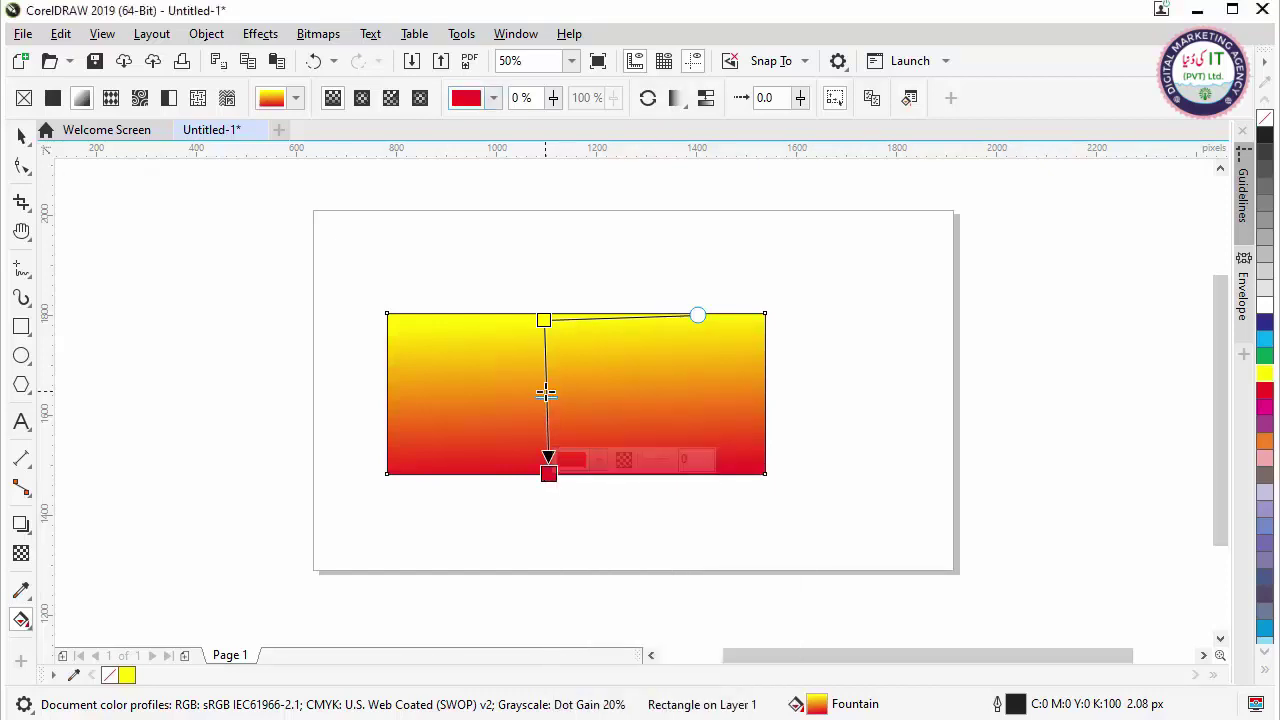
- Add a colour node at 42% along the rectangle's gradient and recolour it to a muted orange
double_click(546, 385)
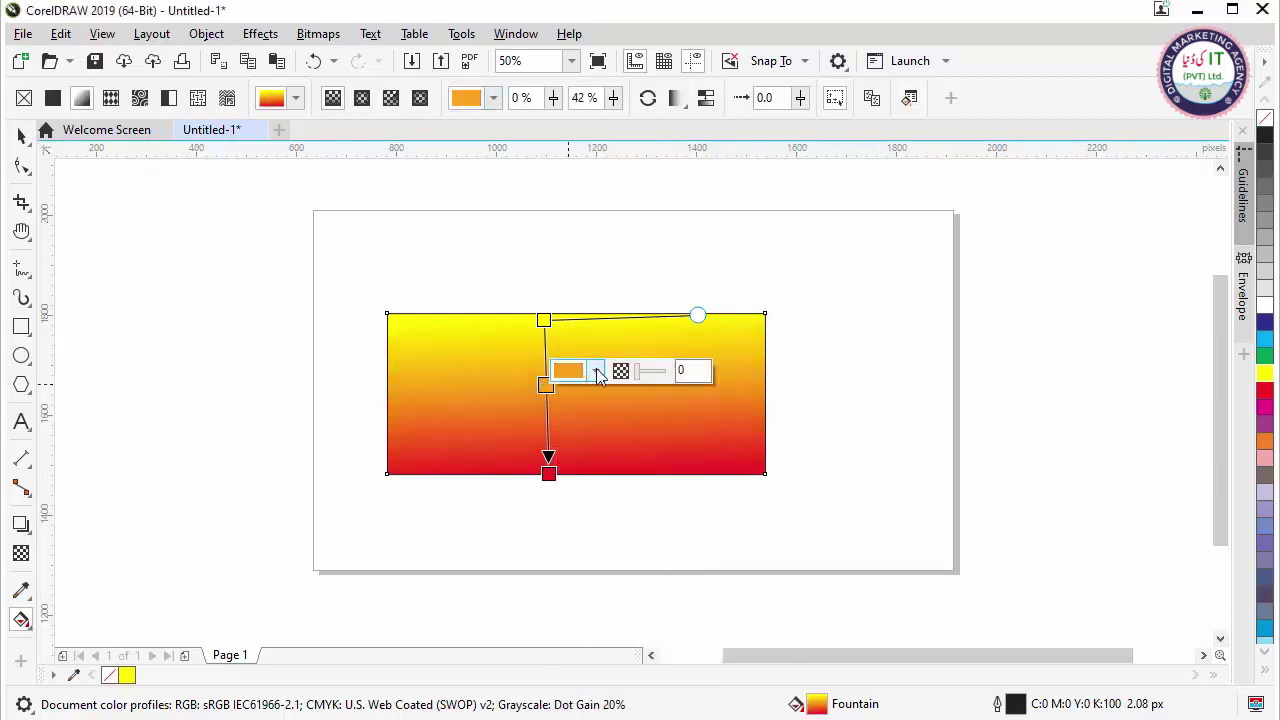
left_click(595, 371)
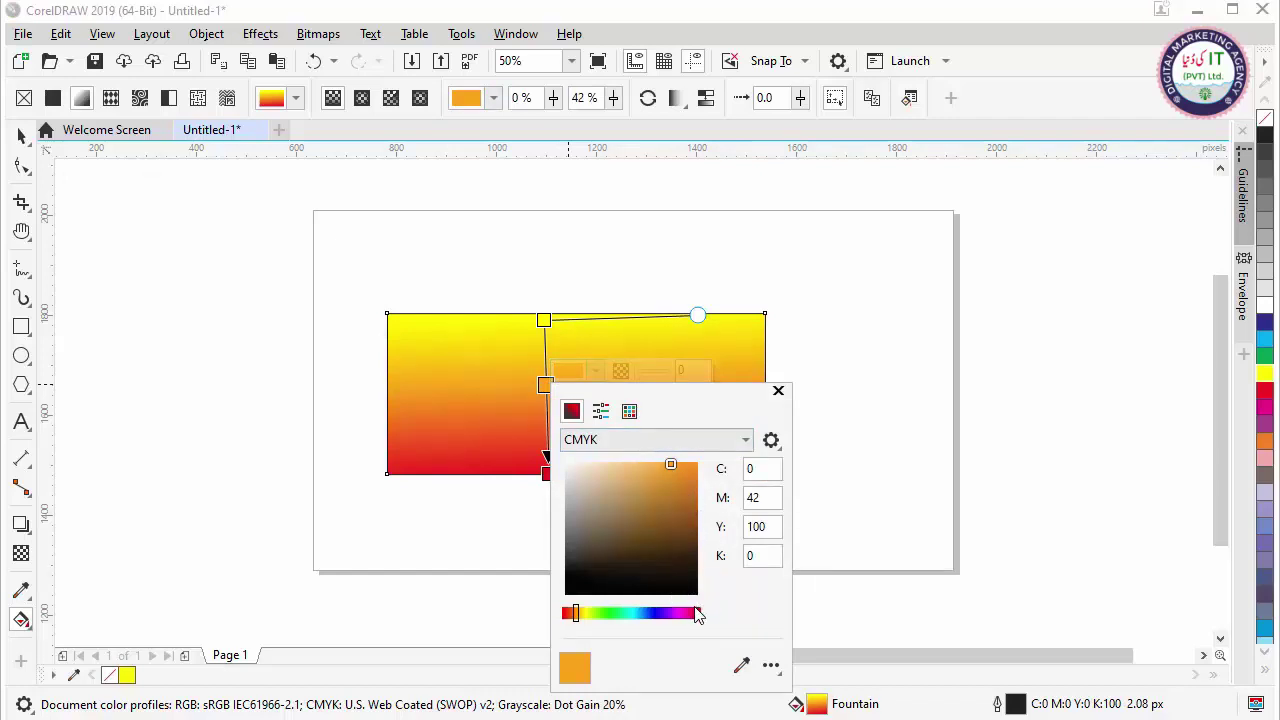
left_click(686, 532)
left_click(642, 511)
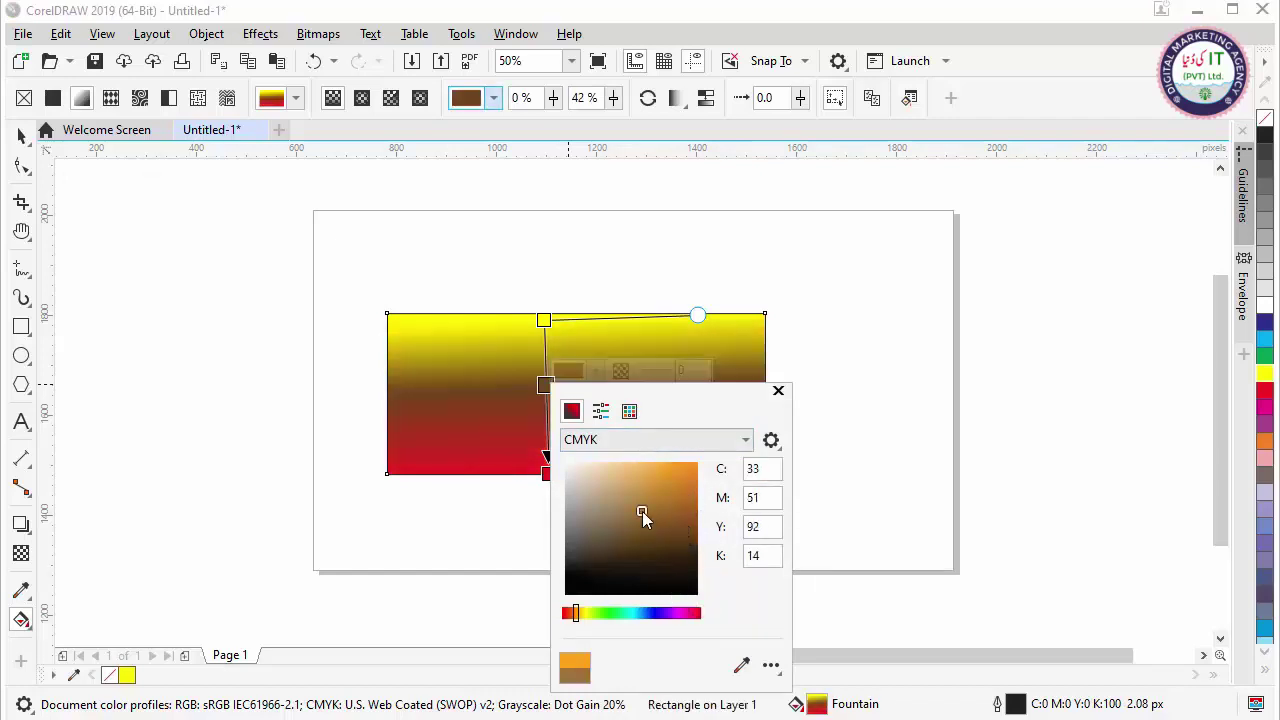
mouse_move(642, 511)
left_mouse_down()
mouse_move(609, 496)
mouse_move(671, 486)
left_mouse_up()
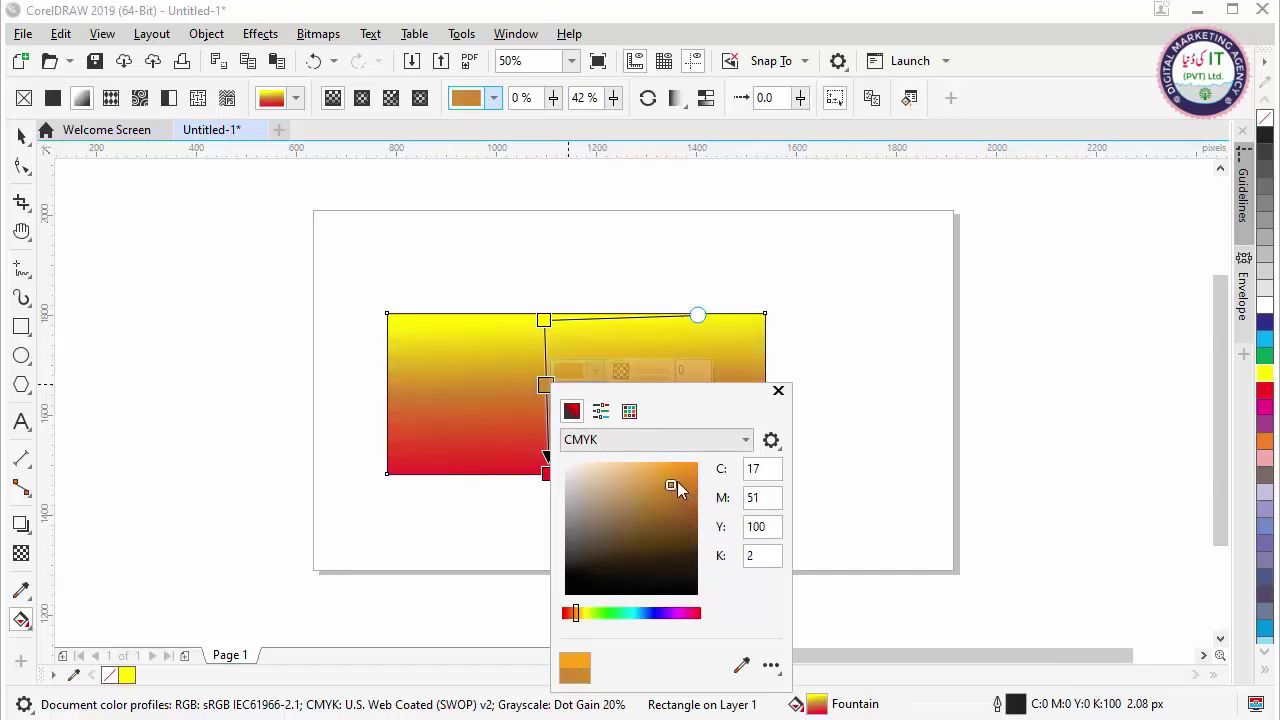
left_click(686, 477)
left_click(886, 418)
left_click(22, 135)
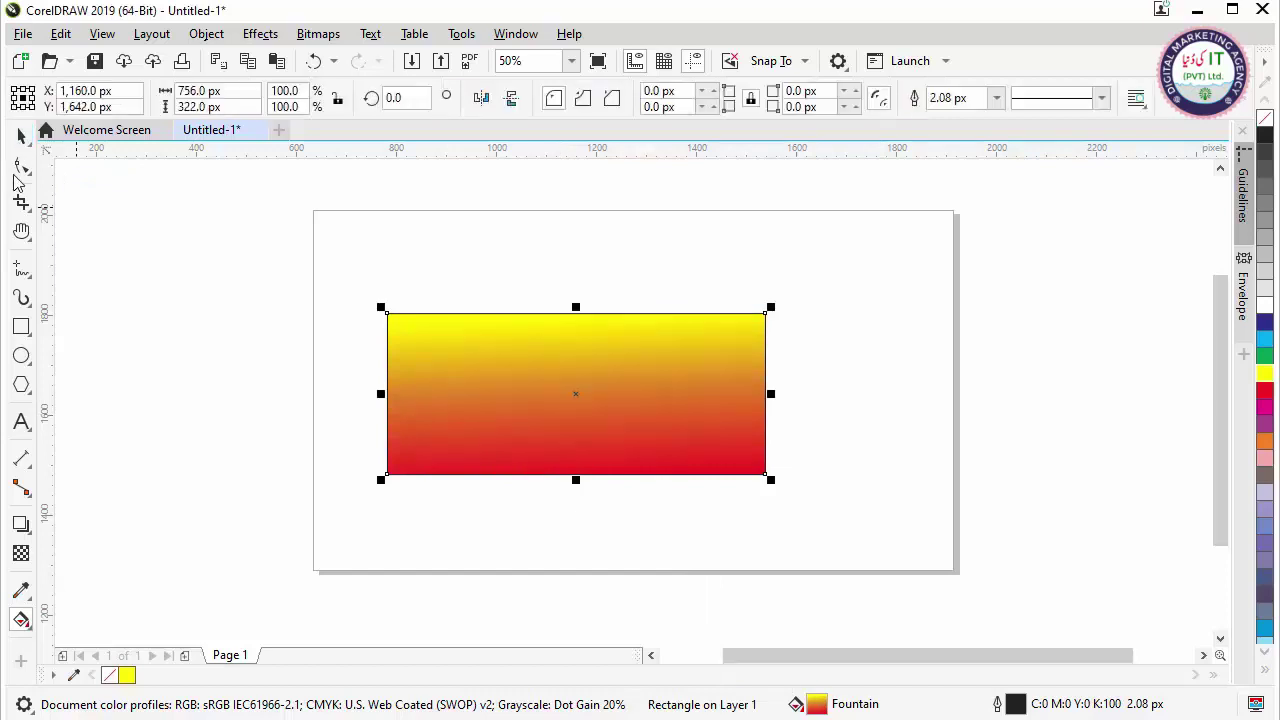
- Try a texture fill from the Samples library on the rectangle and undo it
left_click(22, 619)
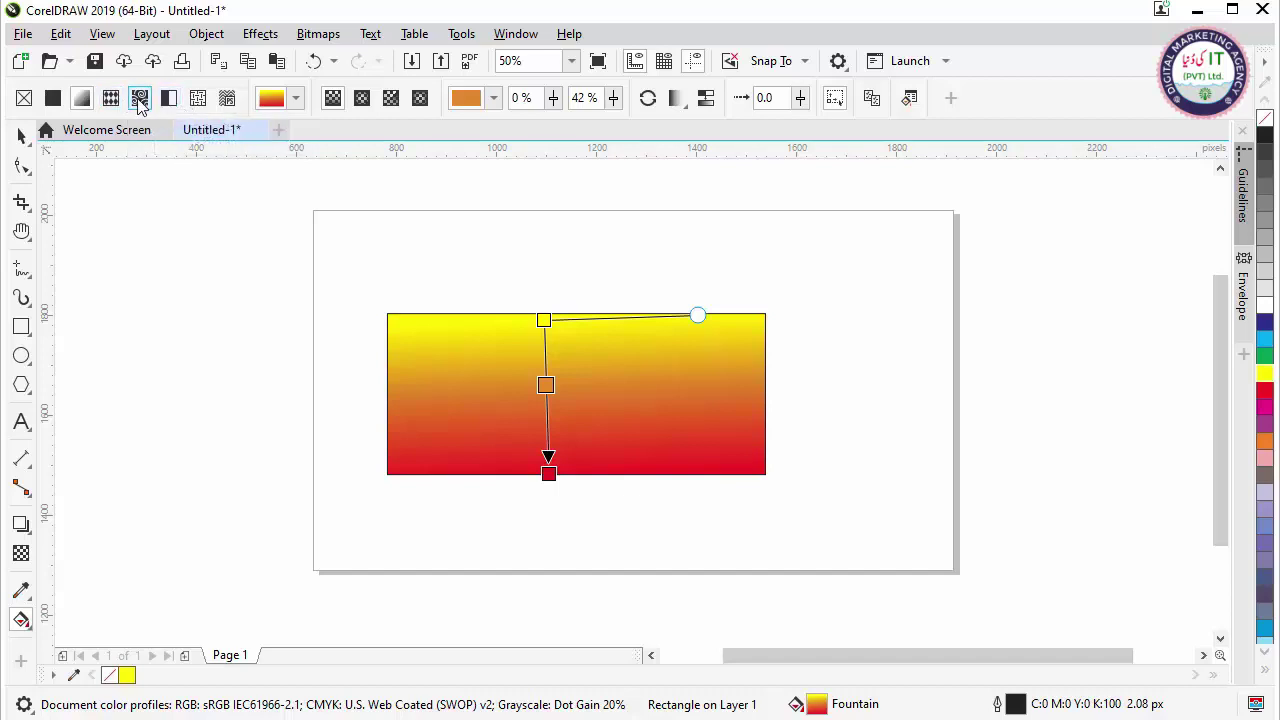
left_click(202, 97)
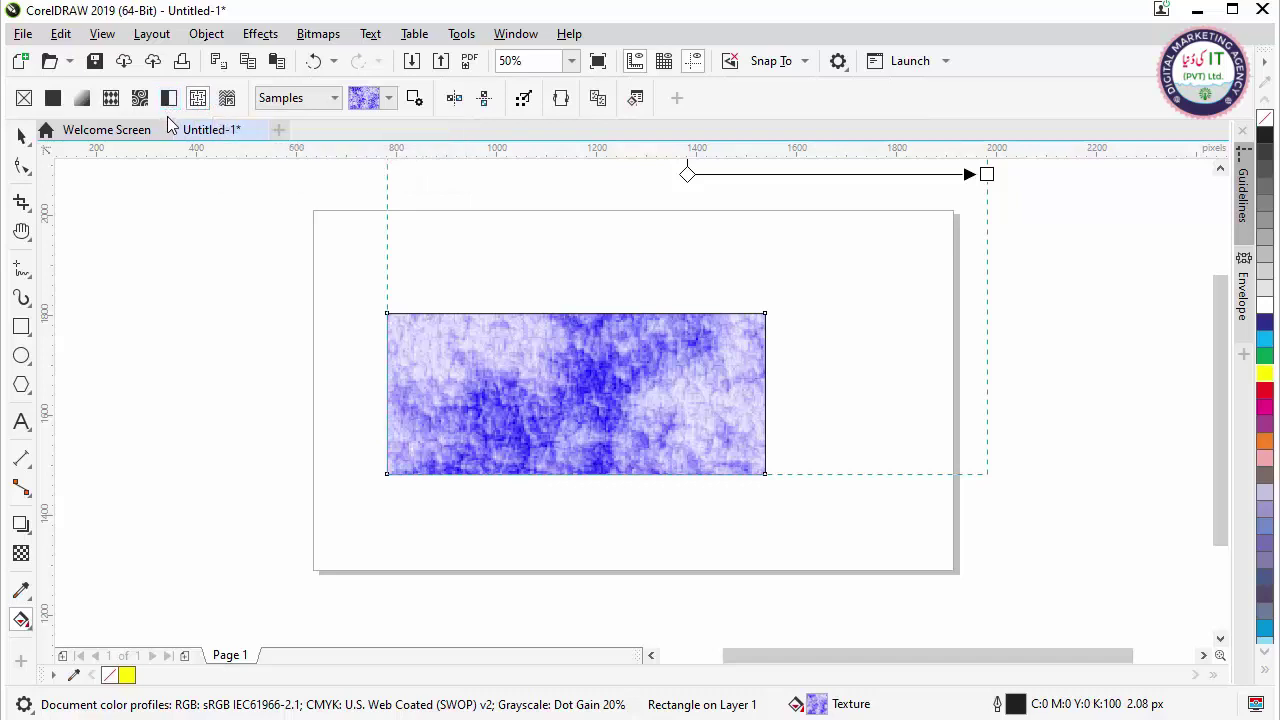
key("ctrl+z")
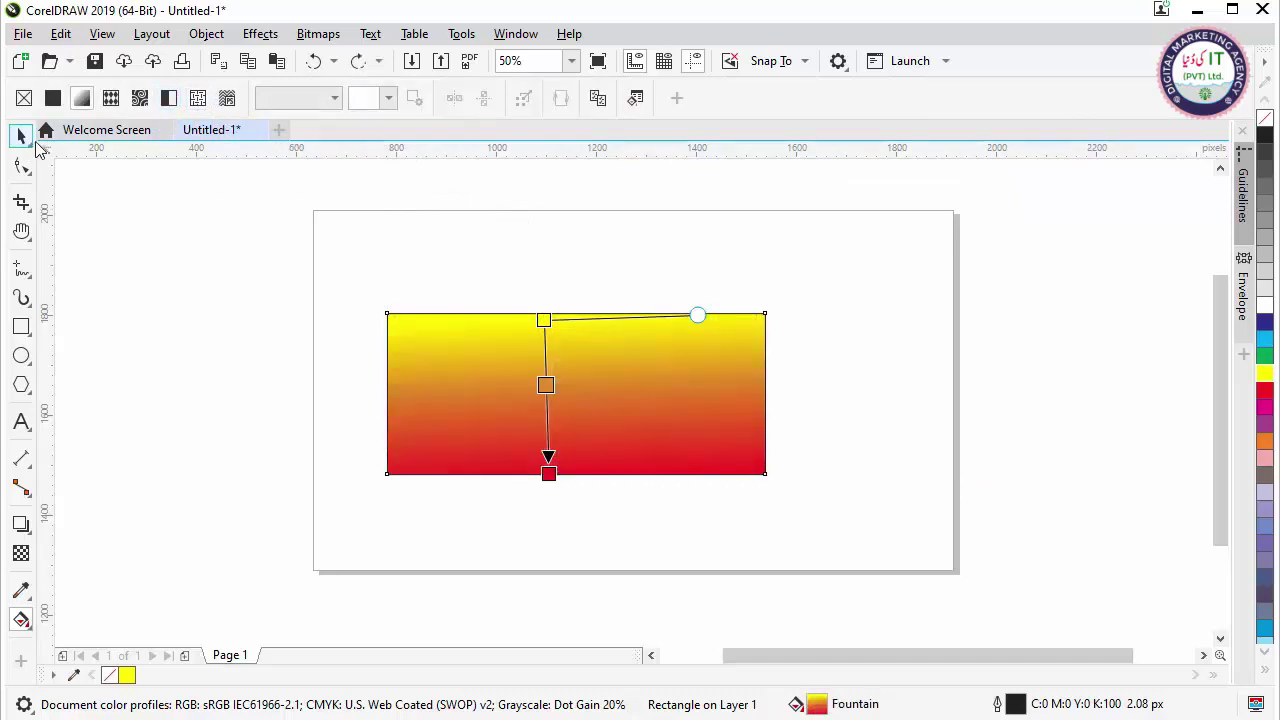
- Move the gradient rectangle higher on the page and place a duplicate just below it, centred at about X 1,156 px, Y 1,430 px
left_click(21, 135)
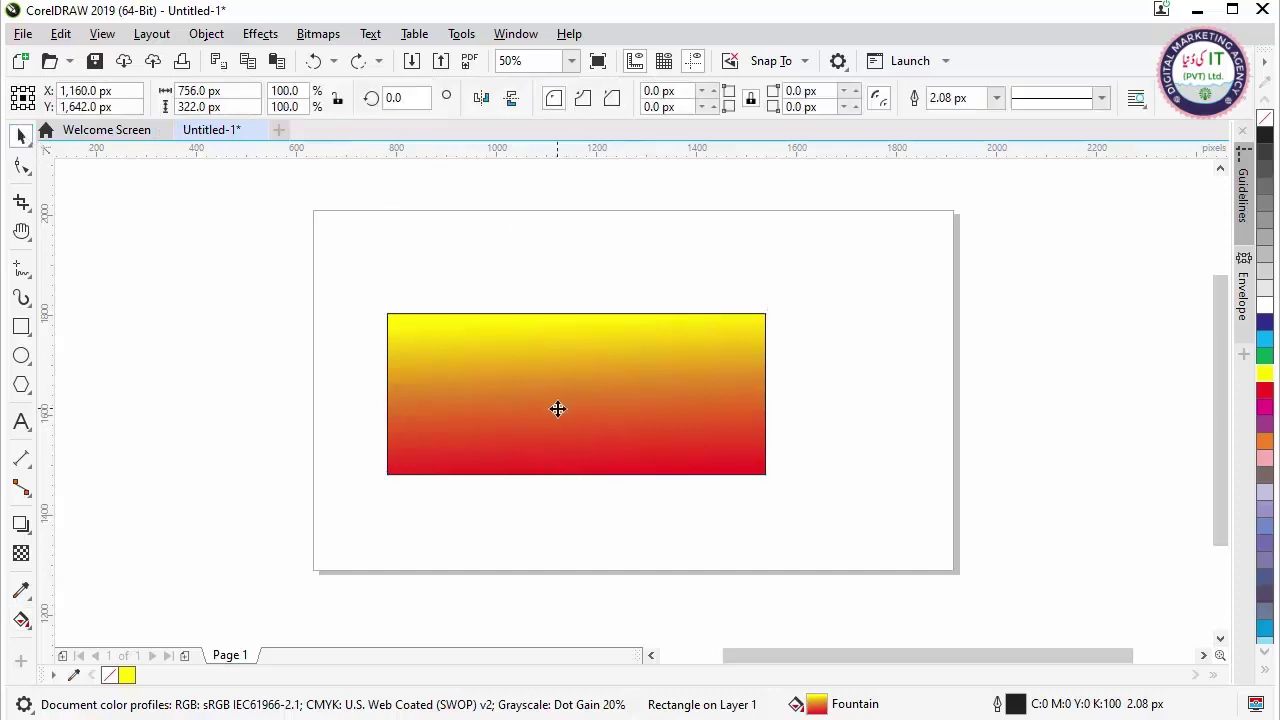
left_click(555, 407)
scroll(513, 420, "down", 1)
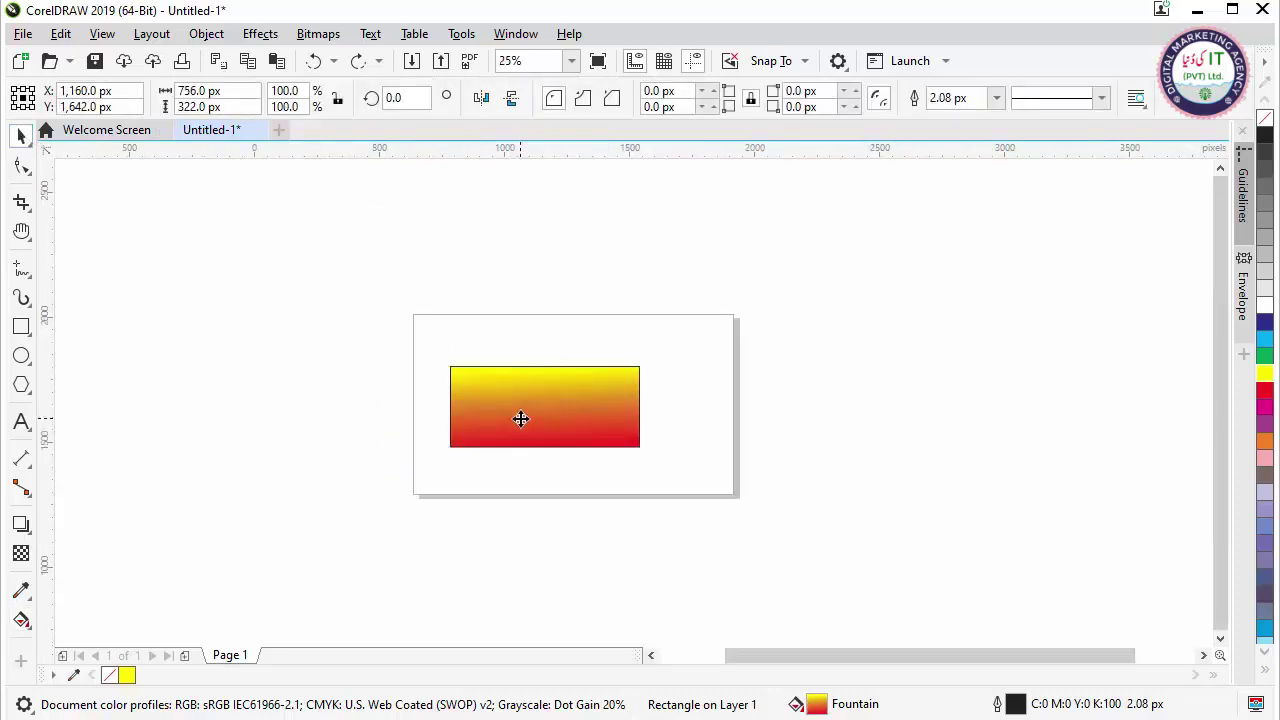
scroll(520, 420, "up", 1)
left_click_drag(527, 422, 501, 507)
left_click(240, 303)
left_click(511, 326)
right_click(501, 507)
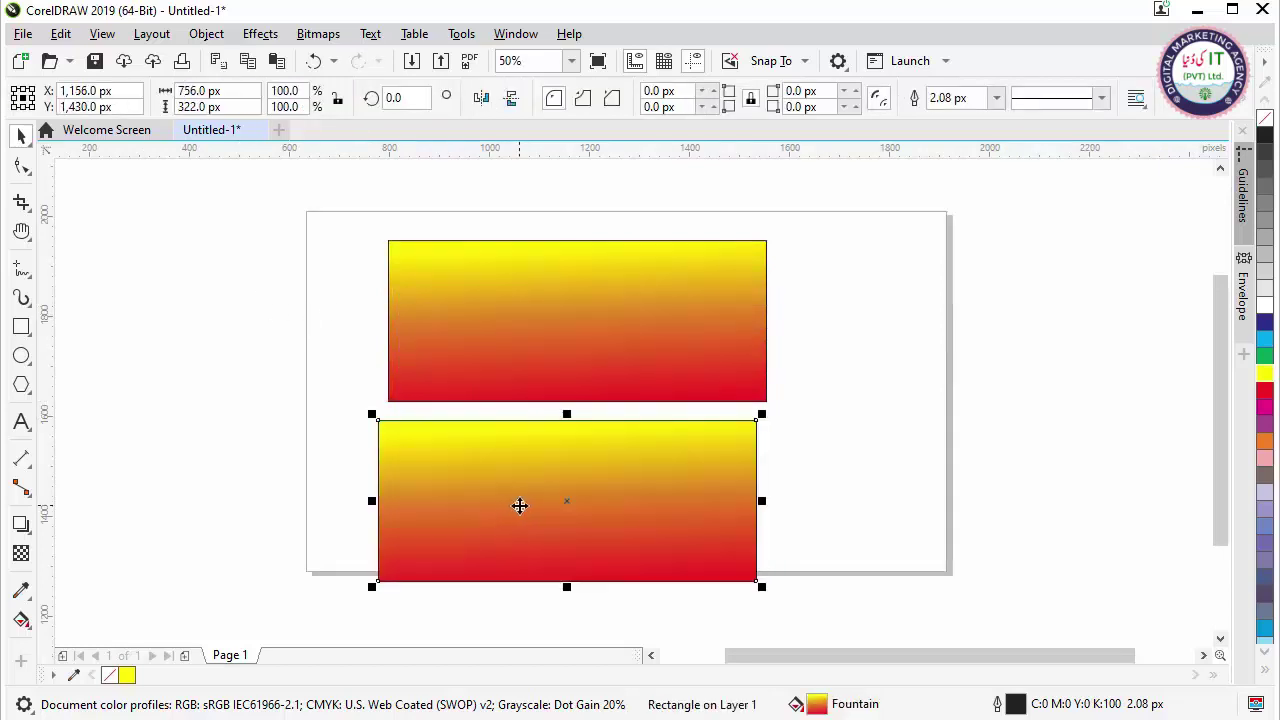
- Edit the lower rectangle's fountain fill, setting its first colour node to C 17, M 7, Y 87, K 0
key("F11")
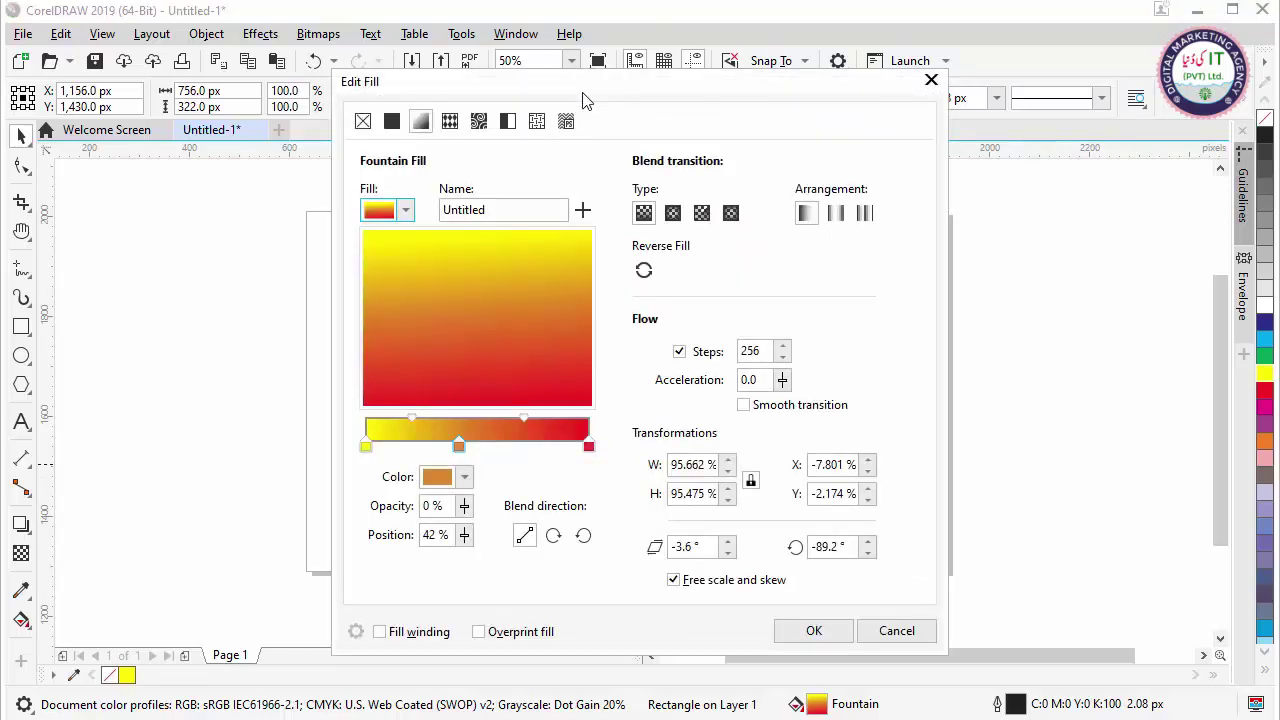
left_click_drag(585, 100, 955, 92)
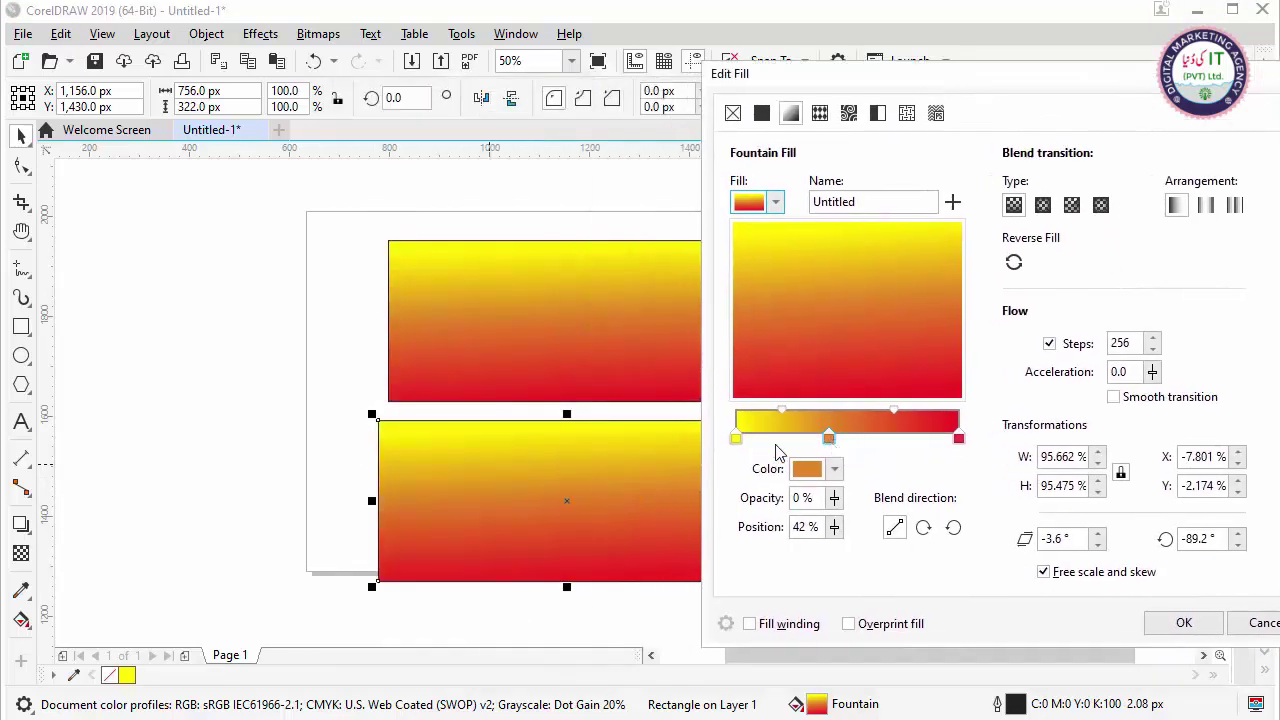
left_click(736, 438)
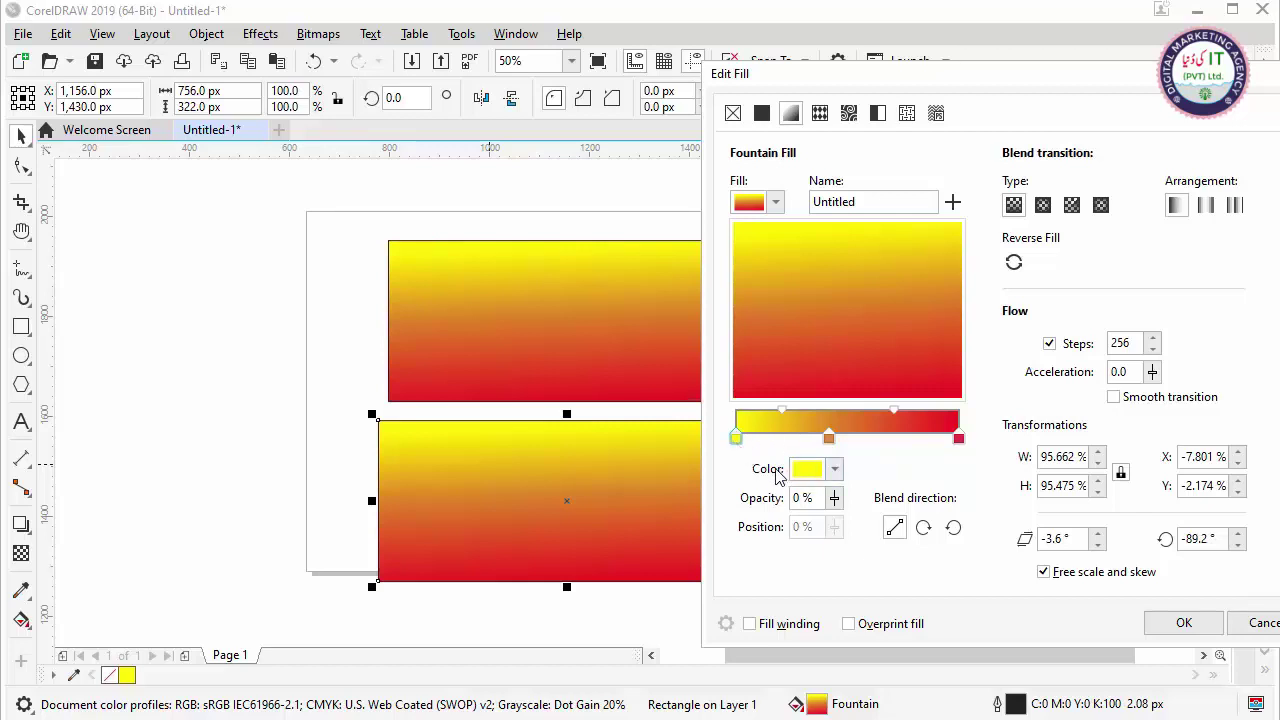
left_click(836, 470)
left_click(811, 512)
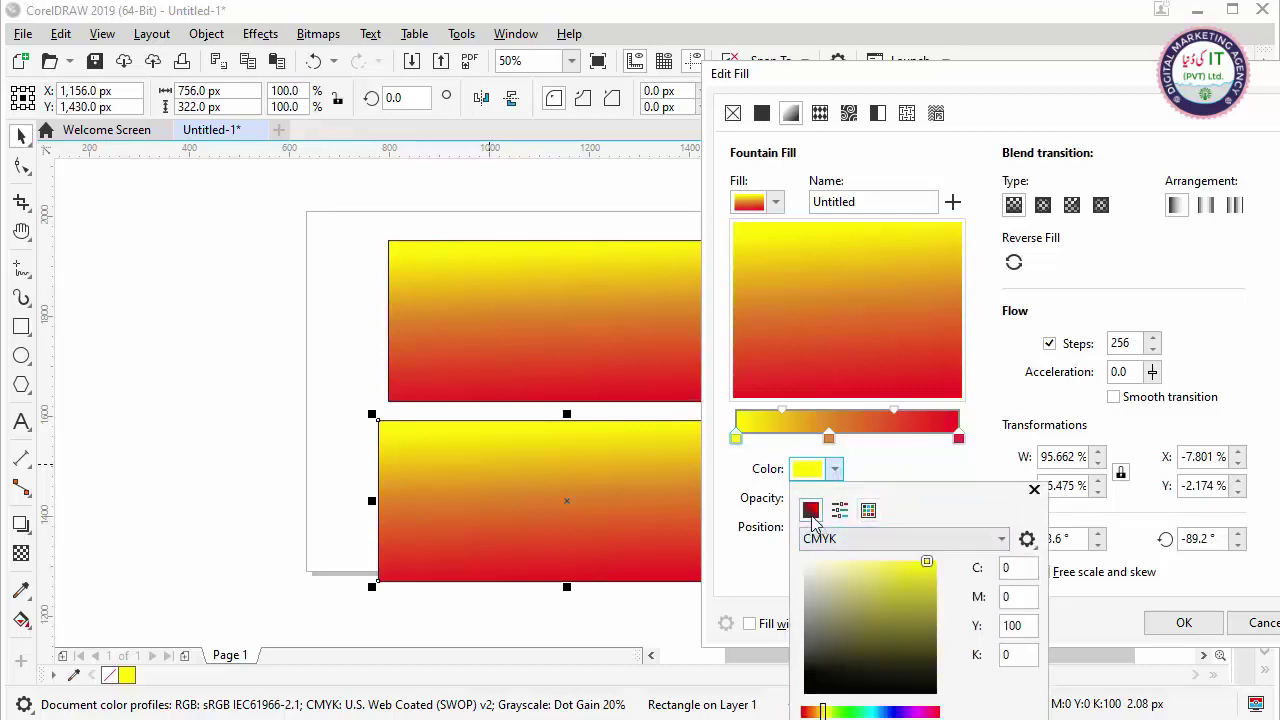
left_click(893, 569)
mouse_move(892, 570)
left_mouse_down()
mouse_move(856, 572)
mouse_move(885, 579)
left_mouse_up()
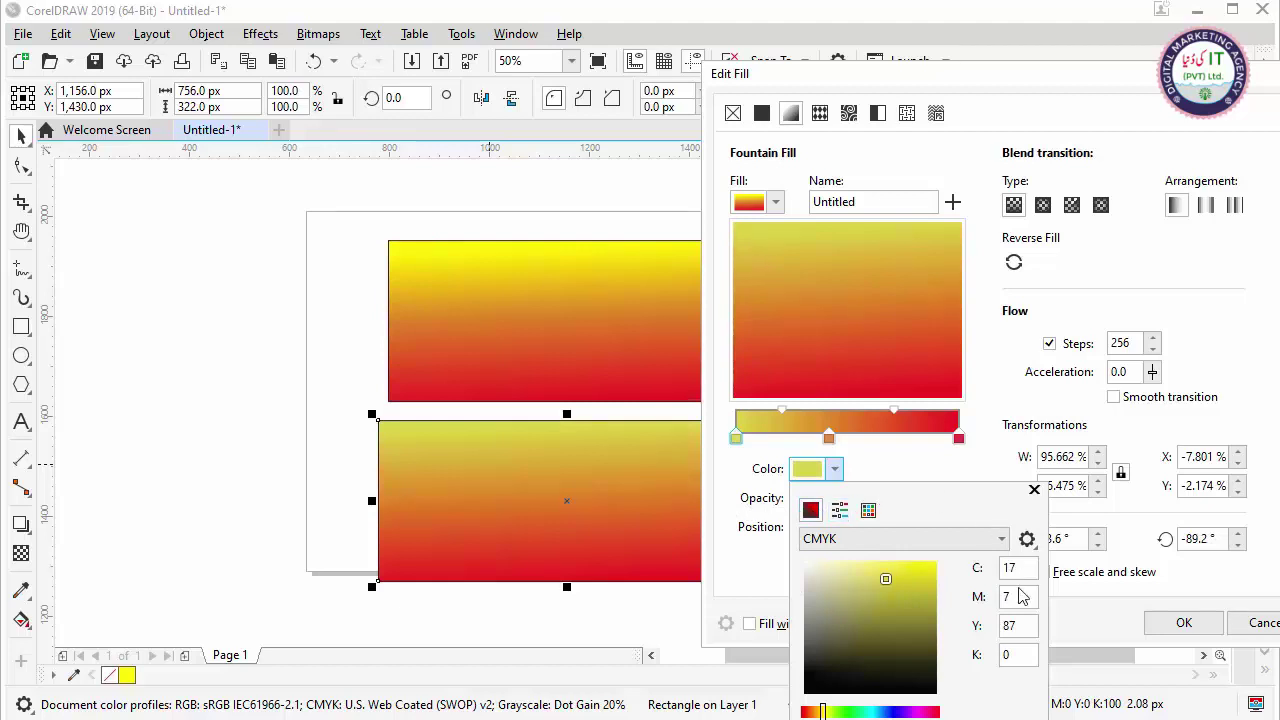
left_click(915, 475)
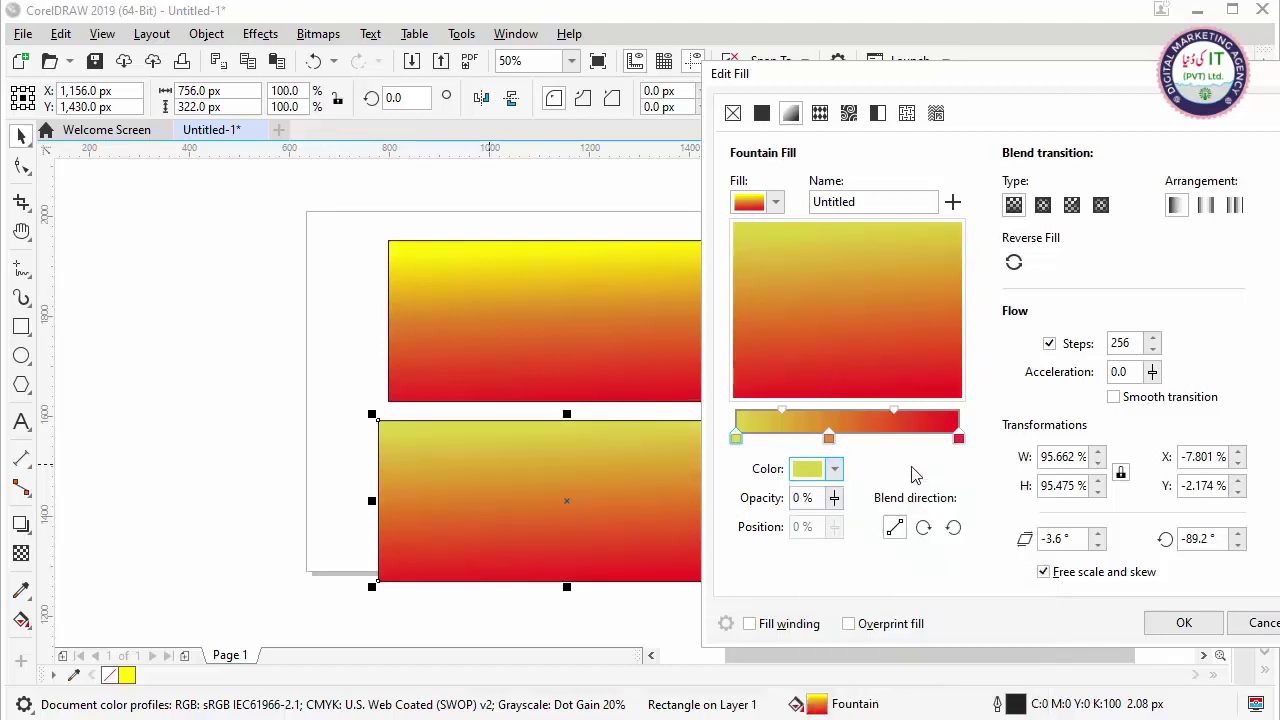
- Try opacity values of 52% and 13% on the first colour node and reset it to 0%
left_click(810, 497)
left_click_drag(836, 500, 890, 527)
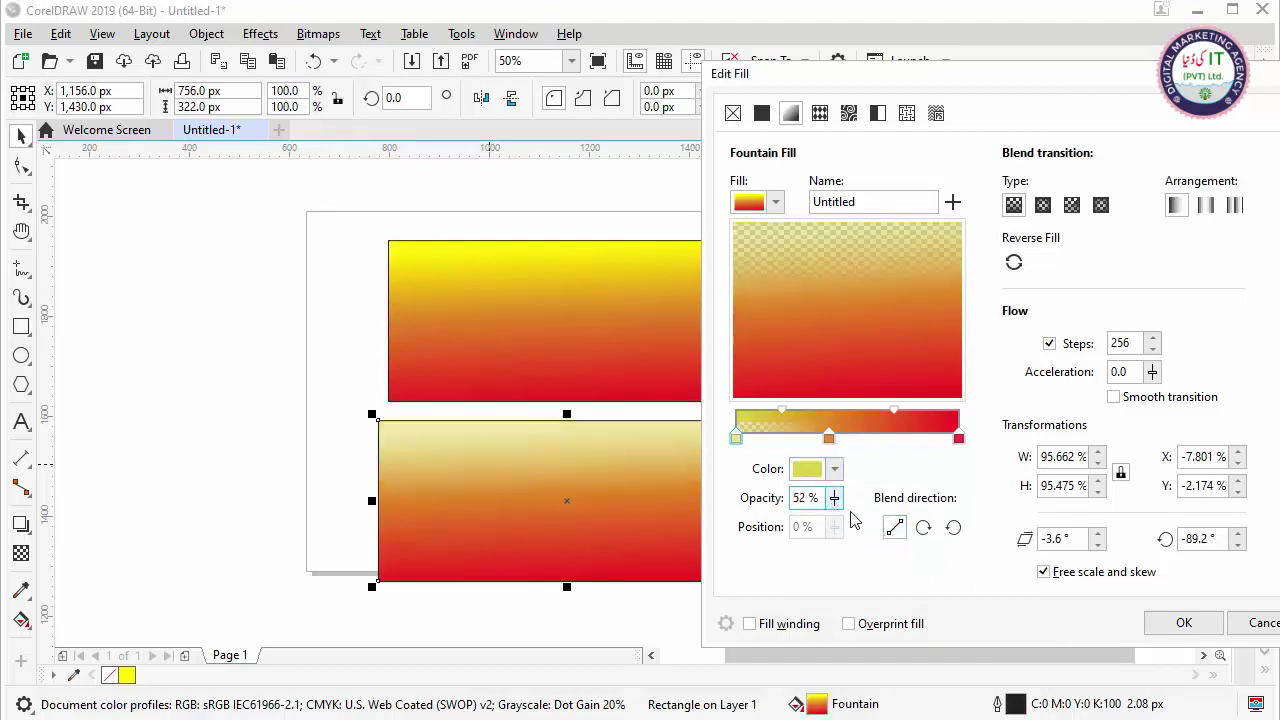
left_click_drag(836, 500, 800, 528)
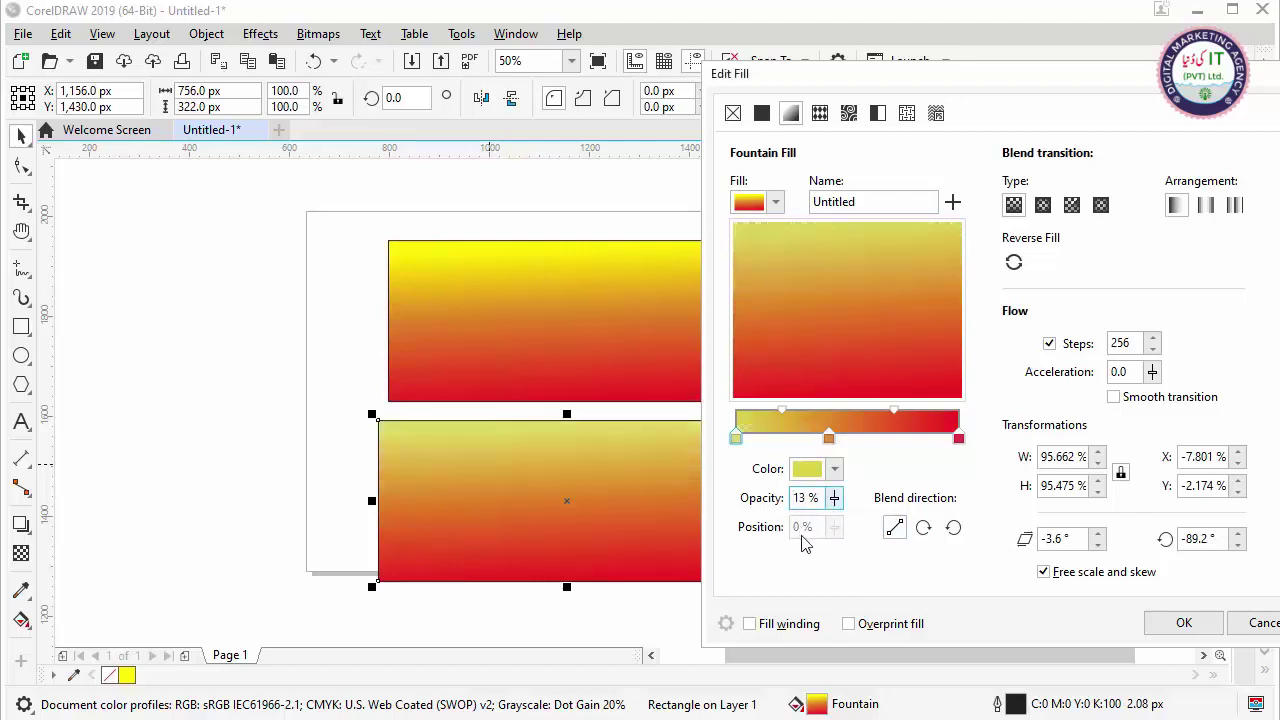
left_click_drag(834, 499, 800, 530)
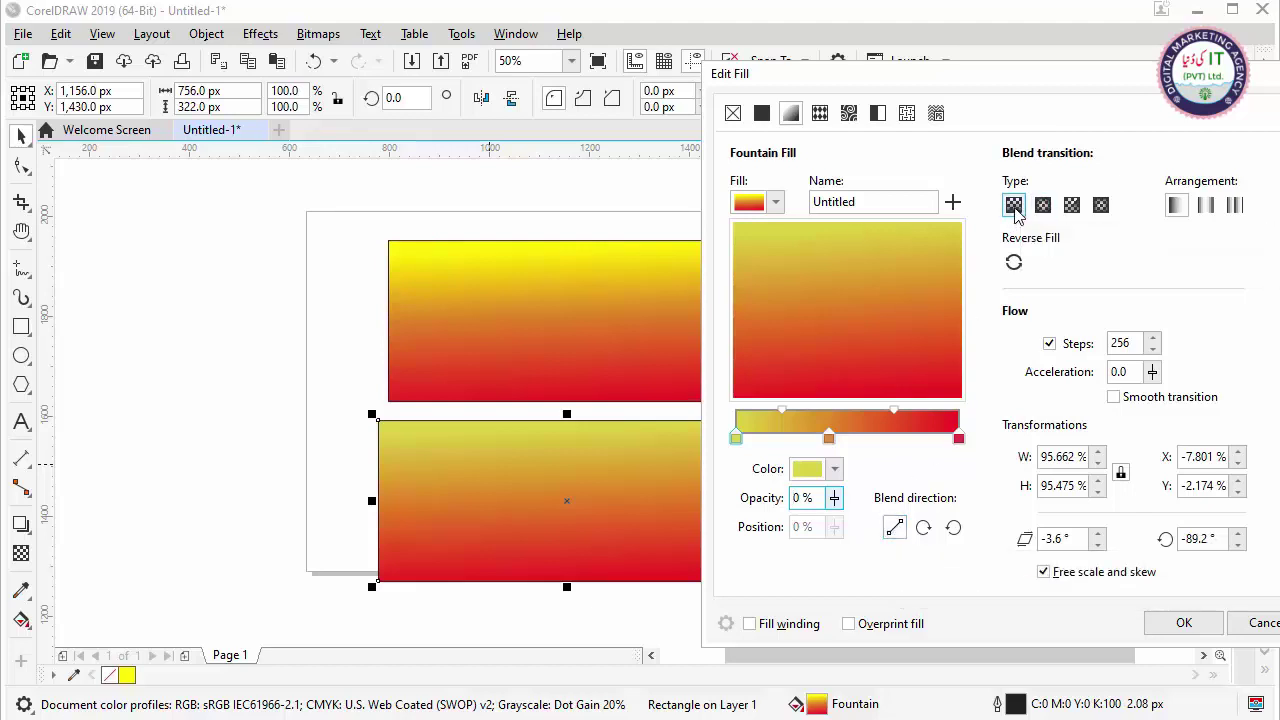
- Reverse the lower rectangle's linear fountain fill back and forth, finishing with red along the upper edge
left_click(1013, 264)
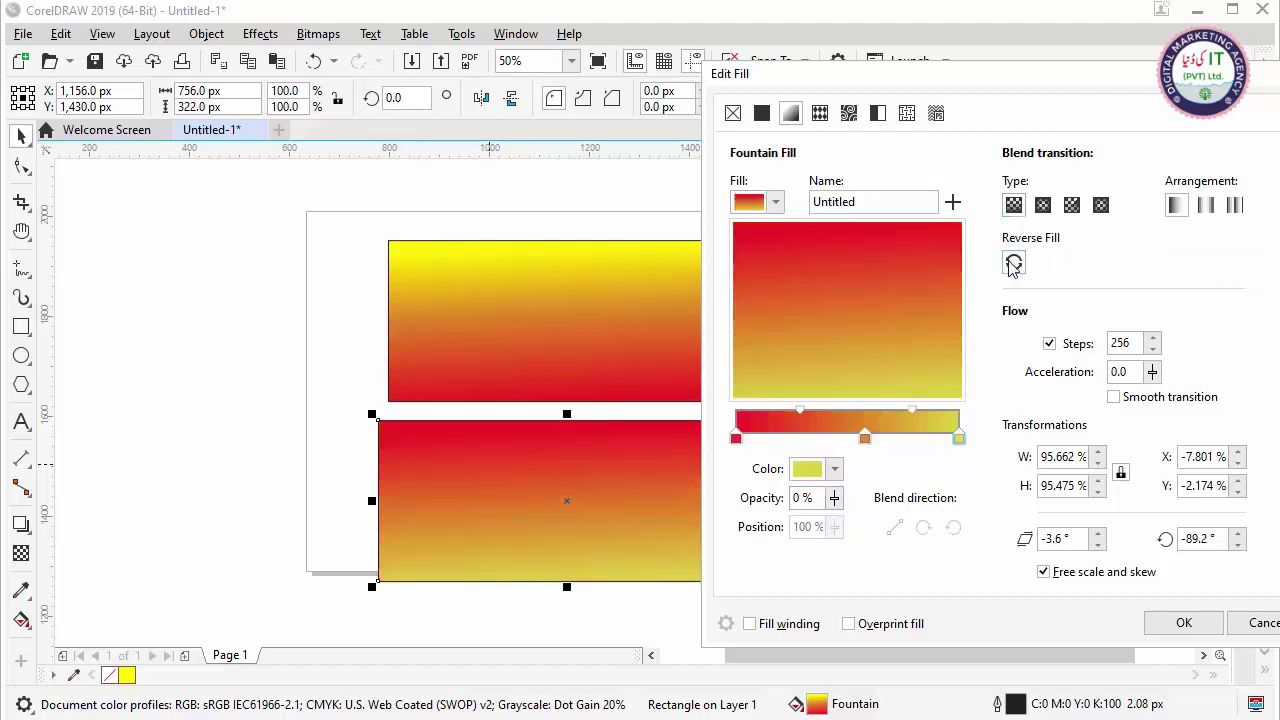
left_click(1013, 264)
left_click(1013, 264)
left_click(1013, 264)
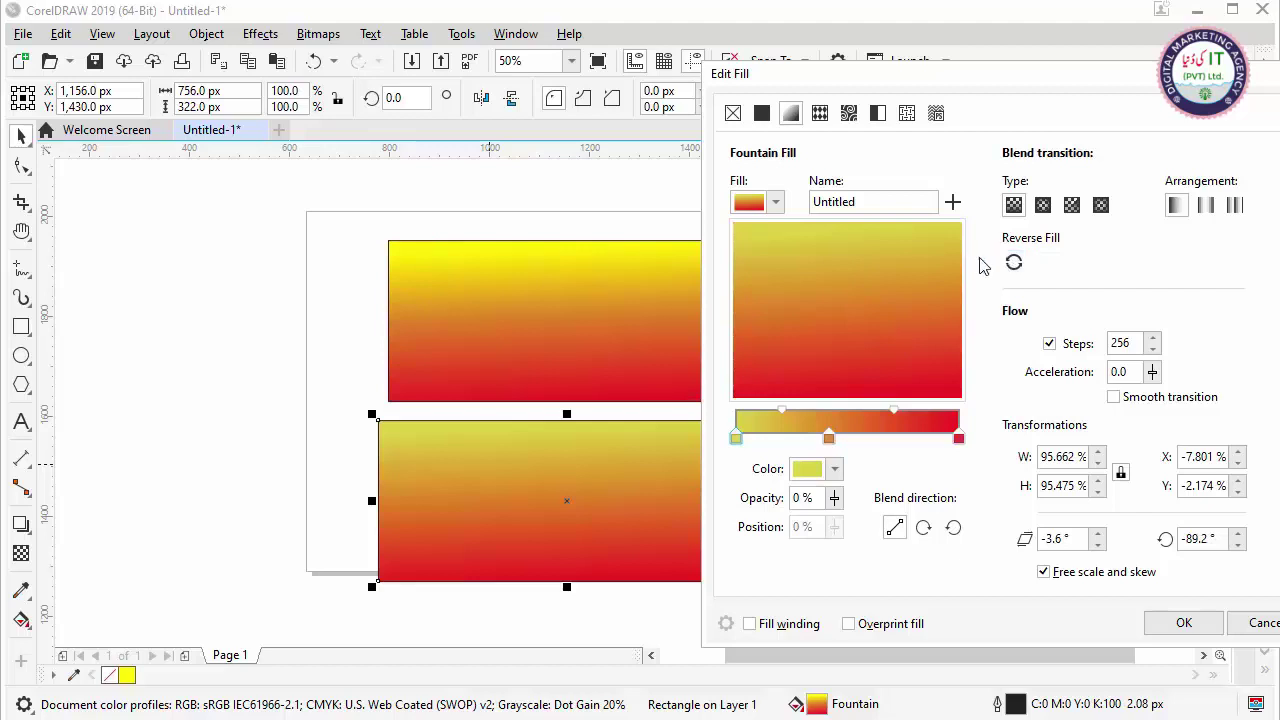
left_click(1013, 264)
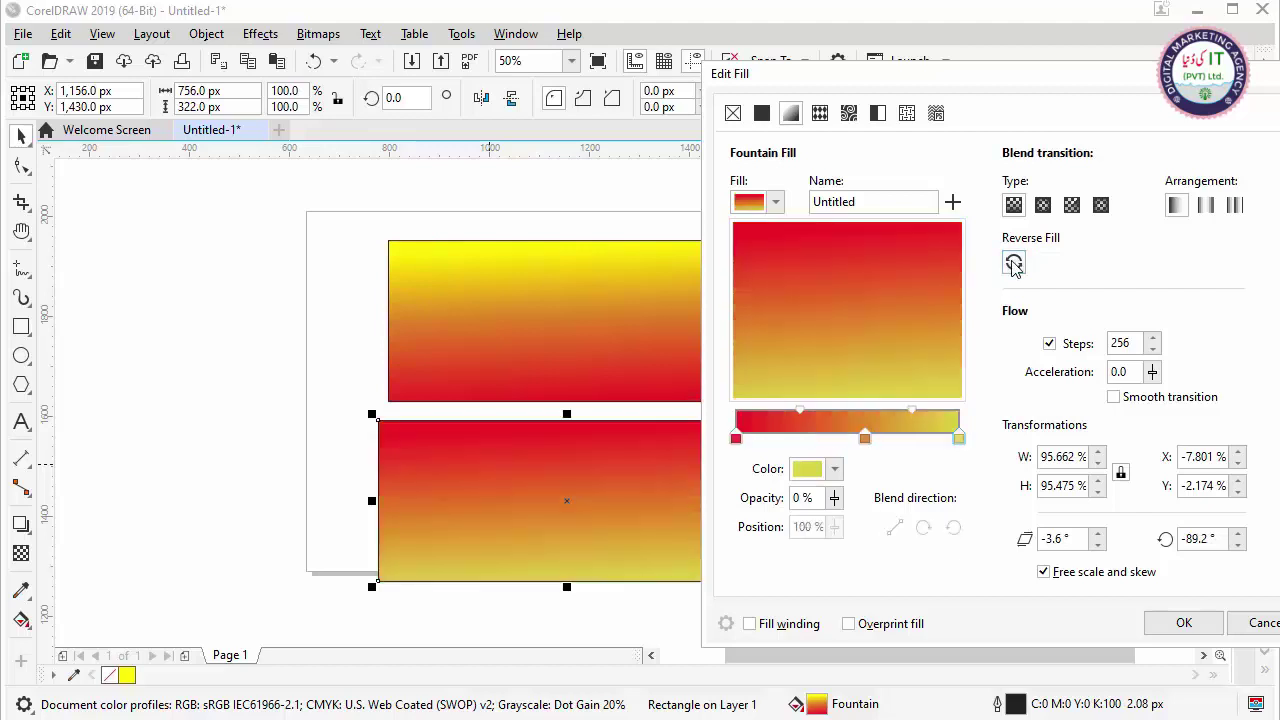
- Change the fill to an elliptical fountain fill and reverse it so that red is in the centre
left_click(1043, 205)
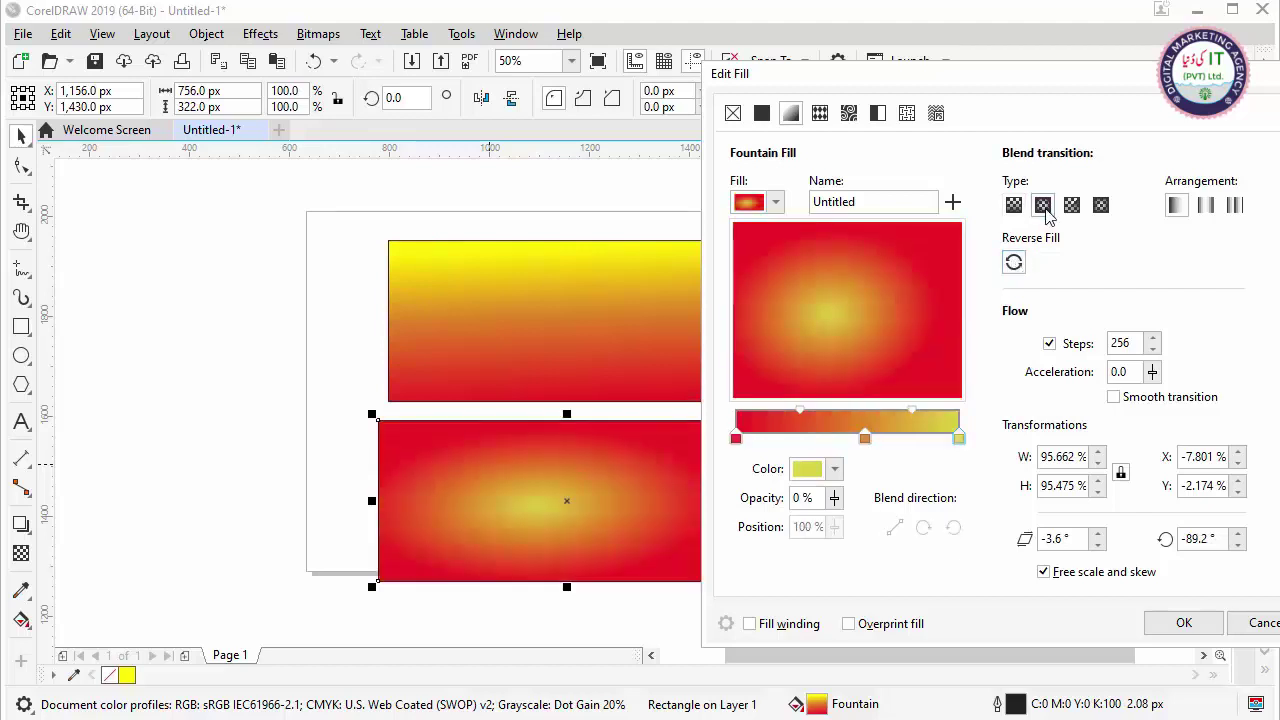
left_click(1014, 262)
left_click(1014, 262)
left_click(1014, 262)
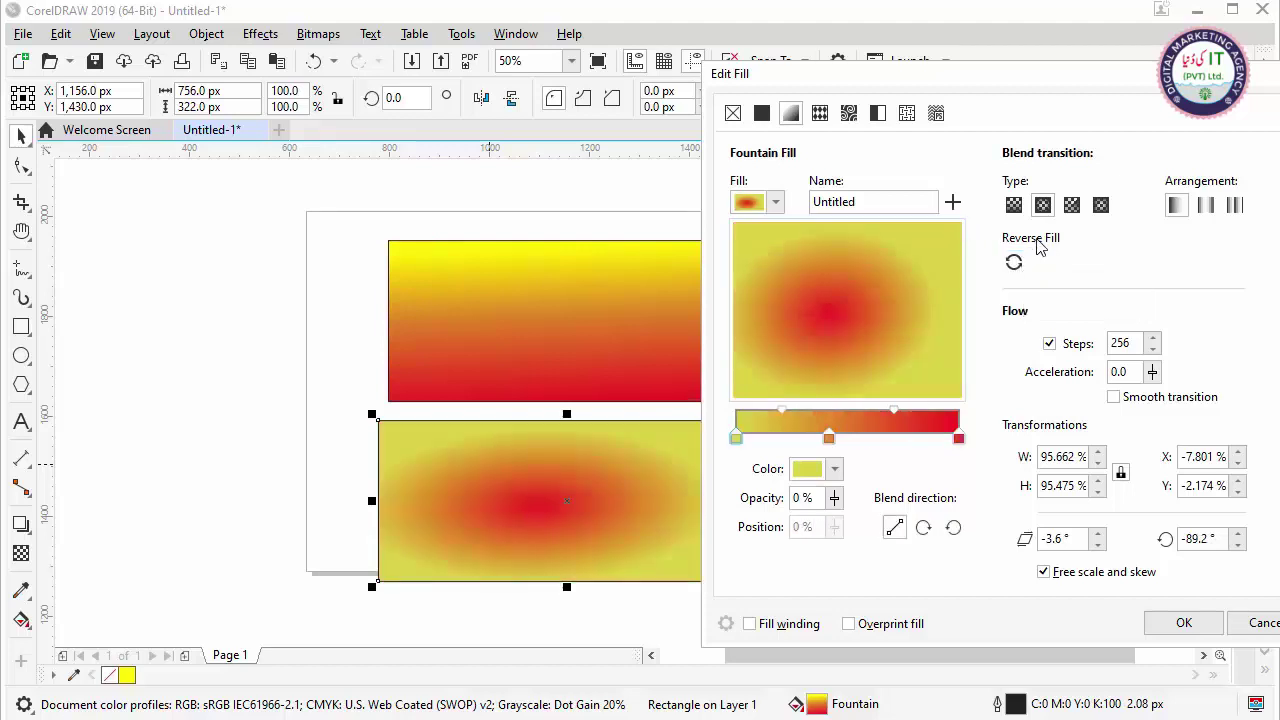
- Change the fill to a conical fountain fill and reverse its colour order
left_click(1071, 206)
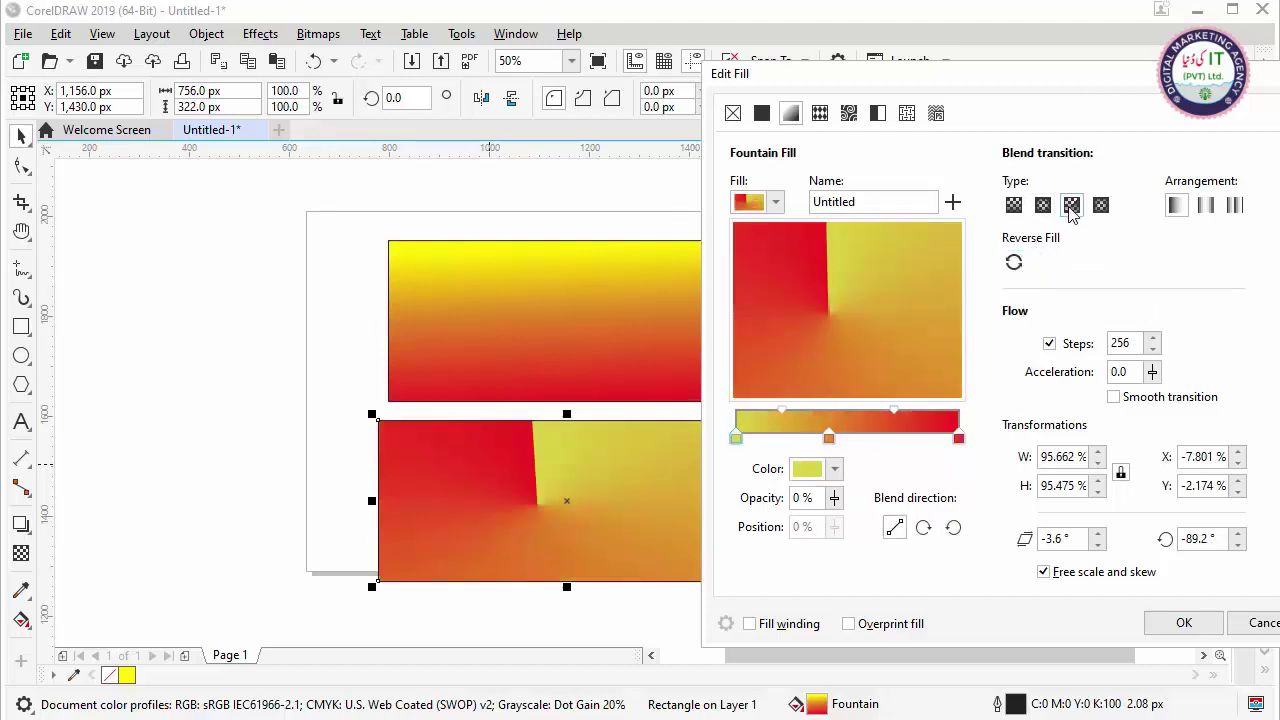
left_click(1014, 262)
left_click(1014, 262)
left_click(1014, 262)
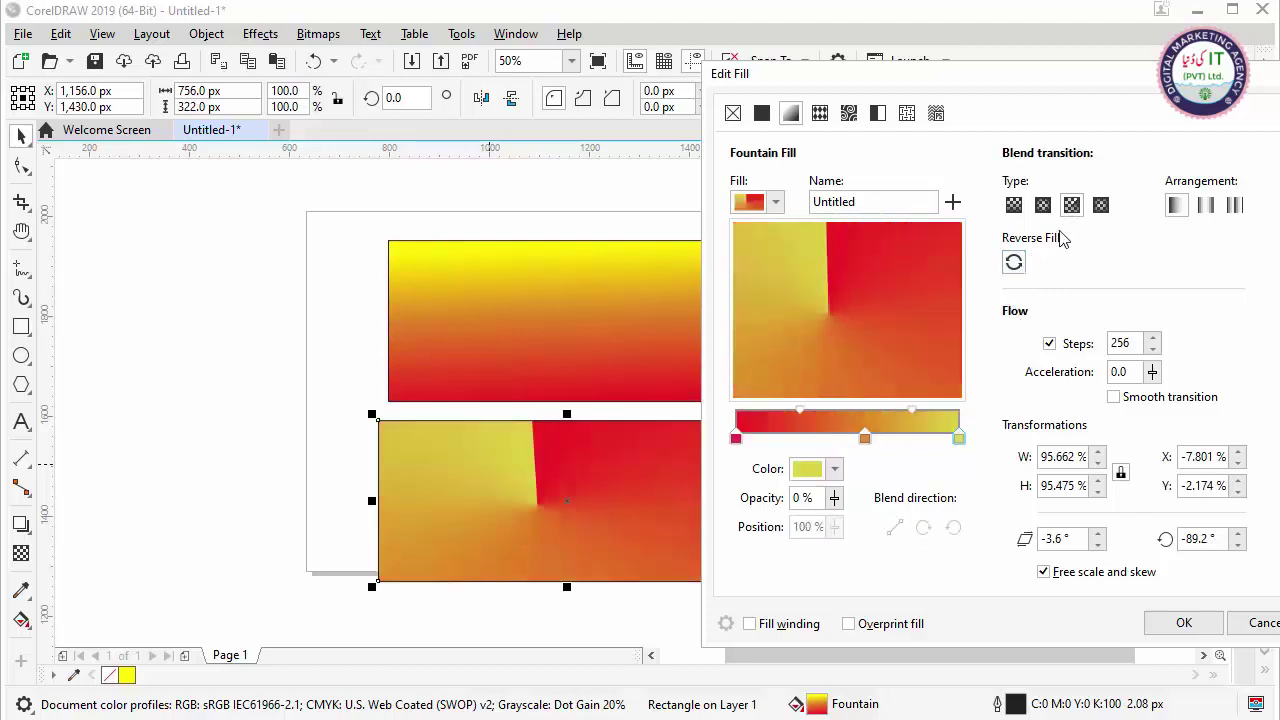
- Change the fill to a rectangular fountain fill and reverse its colour order
left_click(1099, 206)
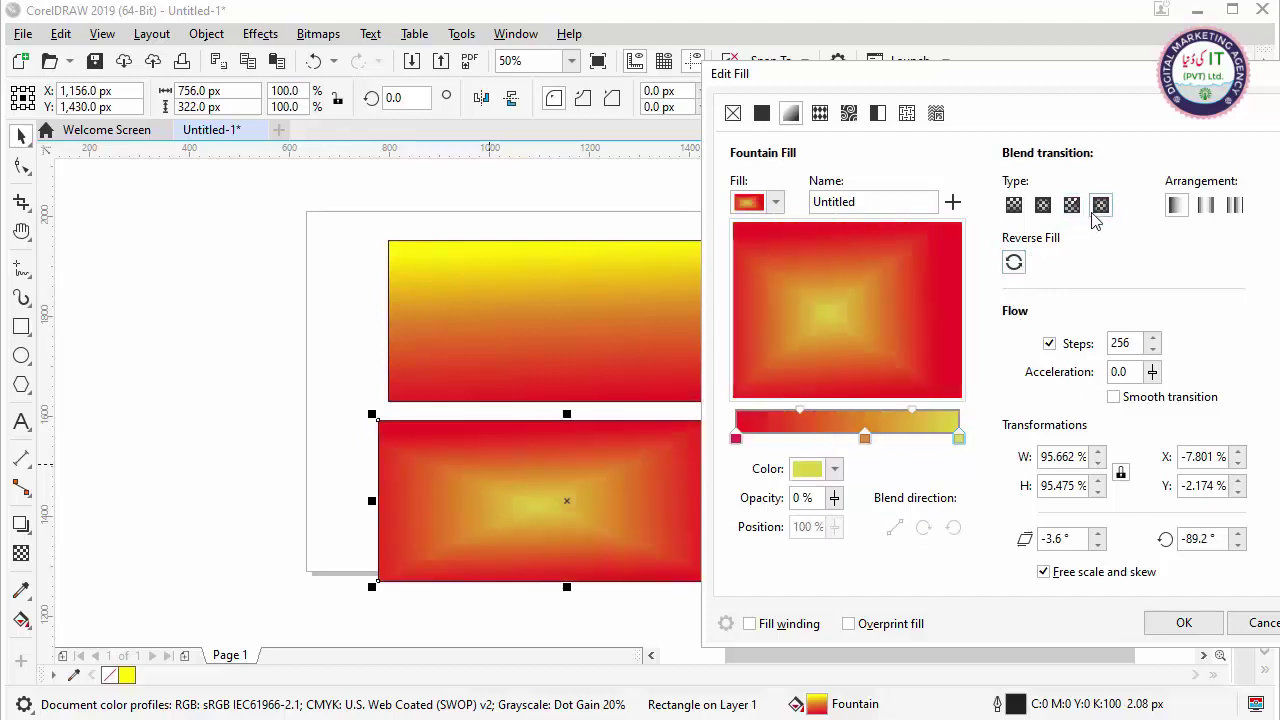
left_click(1016, 263)
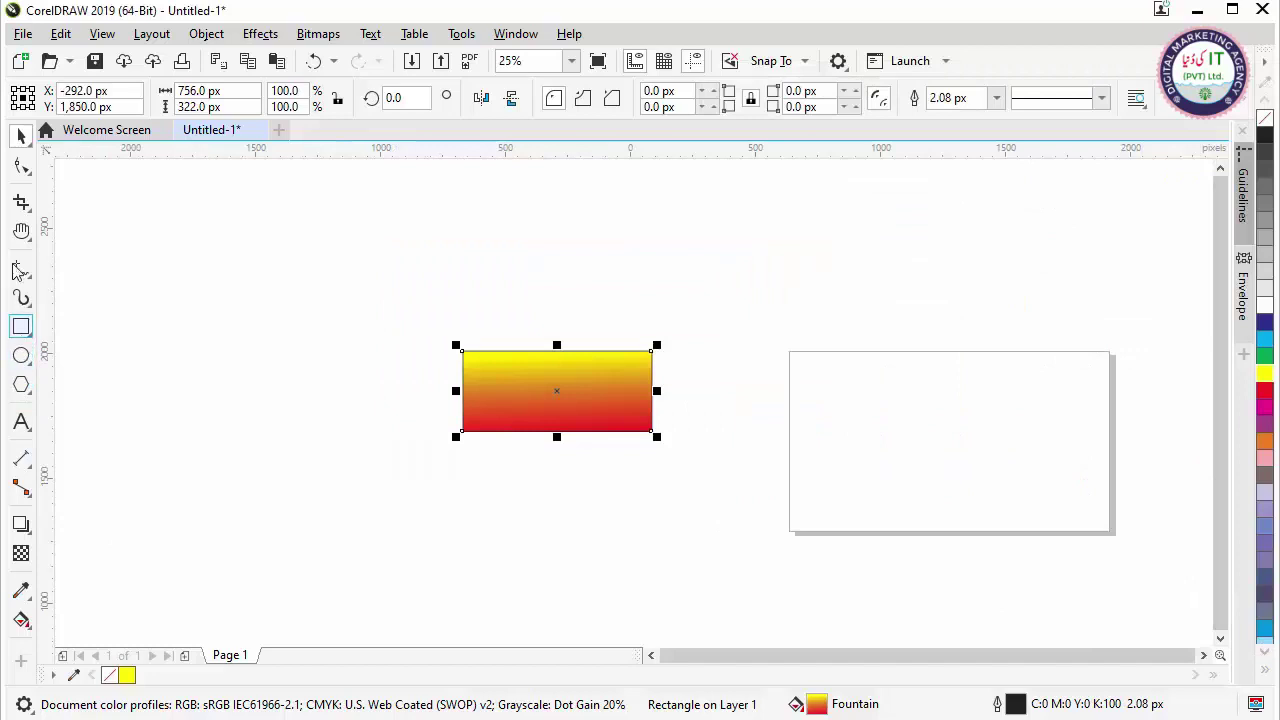
- Draw a circle about 448 px across in the upper-left part of the page and add a concentric copy about 241 px across
left_click(22, 356)
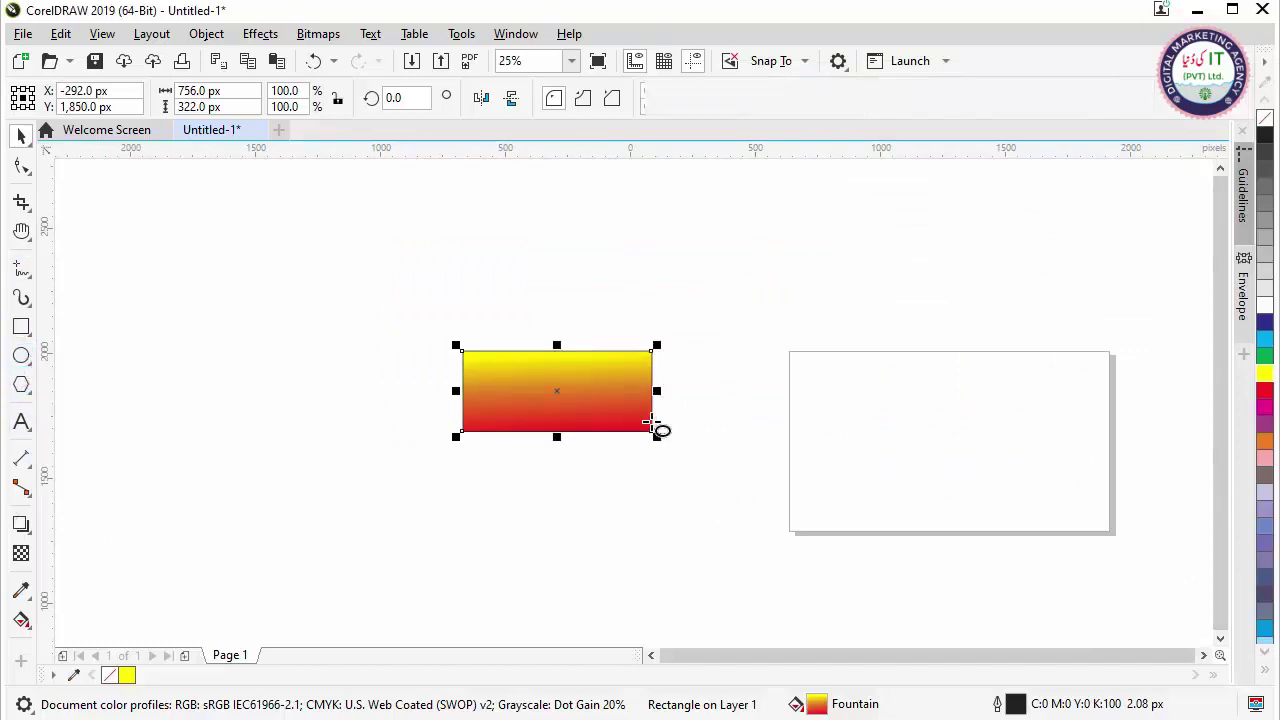
left_click_drag(769, 287, 960, 455)
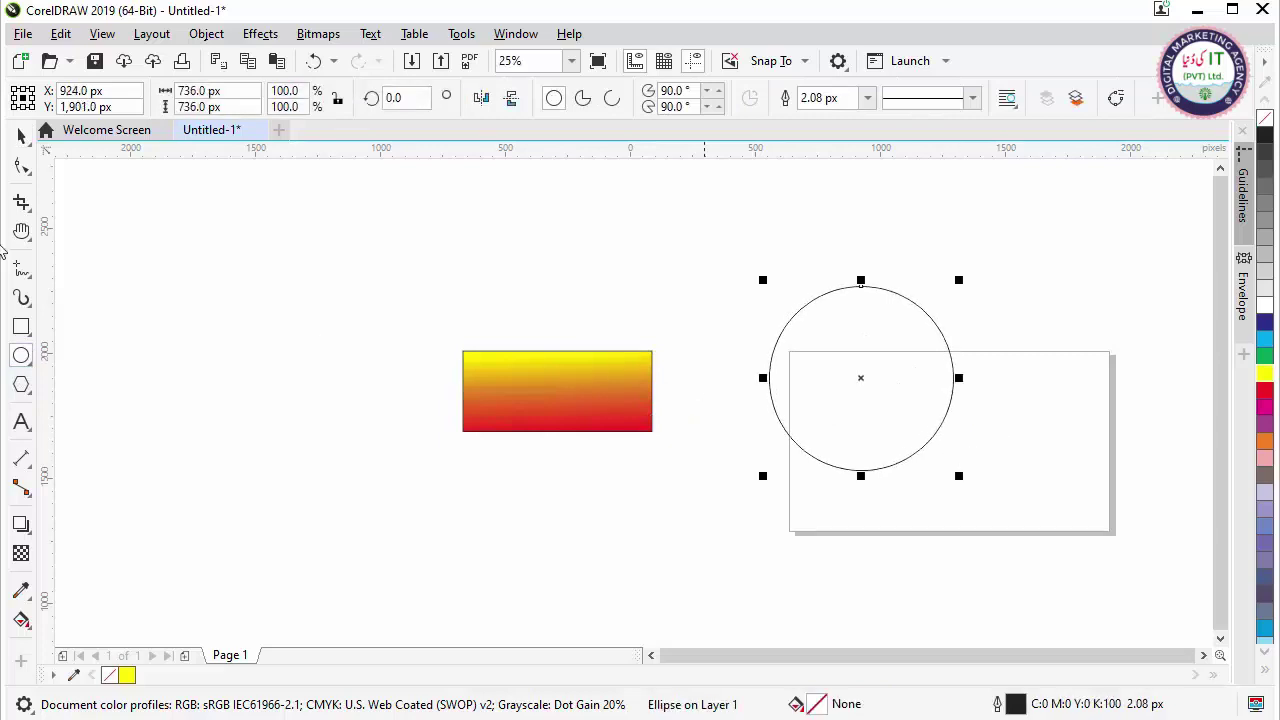
left_click(21, 135)
left_click_drag(957, 280, 917, 320)
left_click_drag(880, 363, 904, 411)
left_click_drag(923, 361, 898, 386)
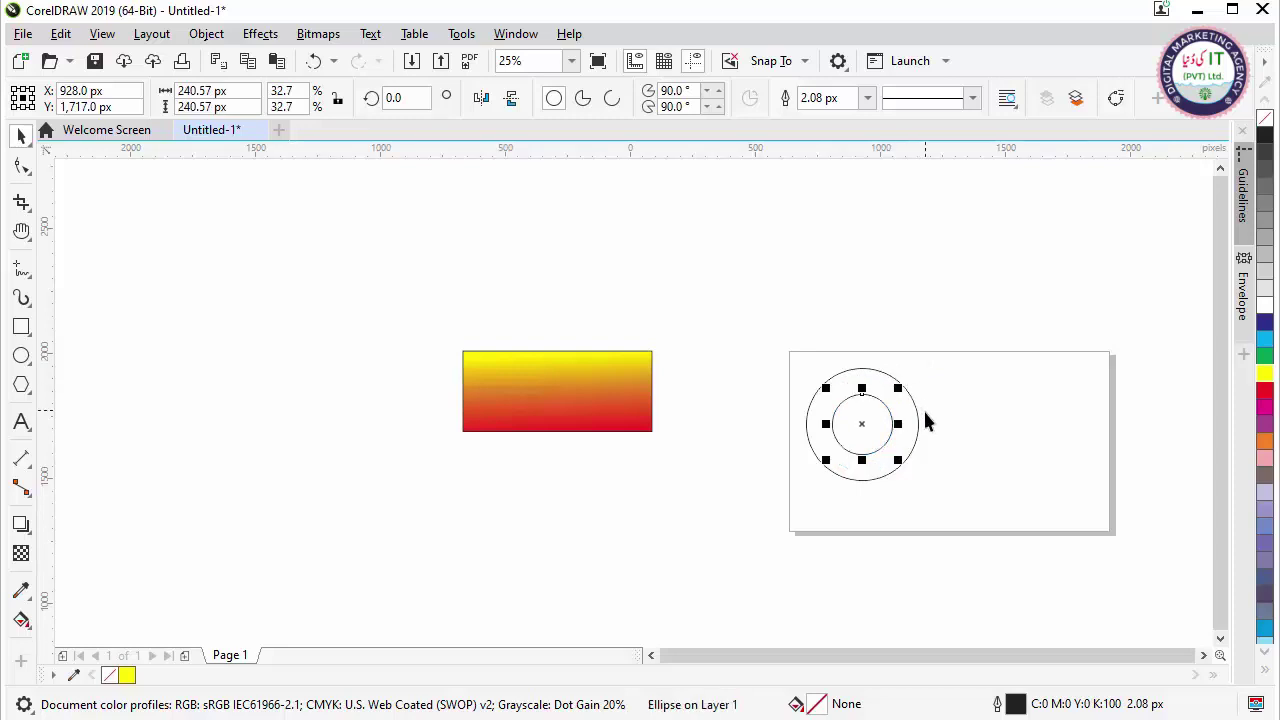
left_click(609, 285)
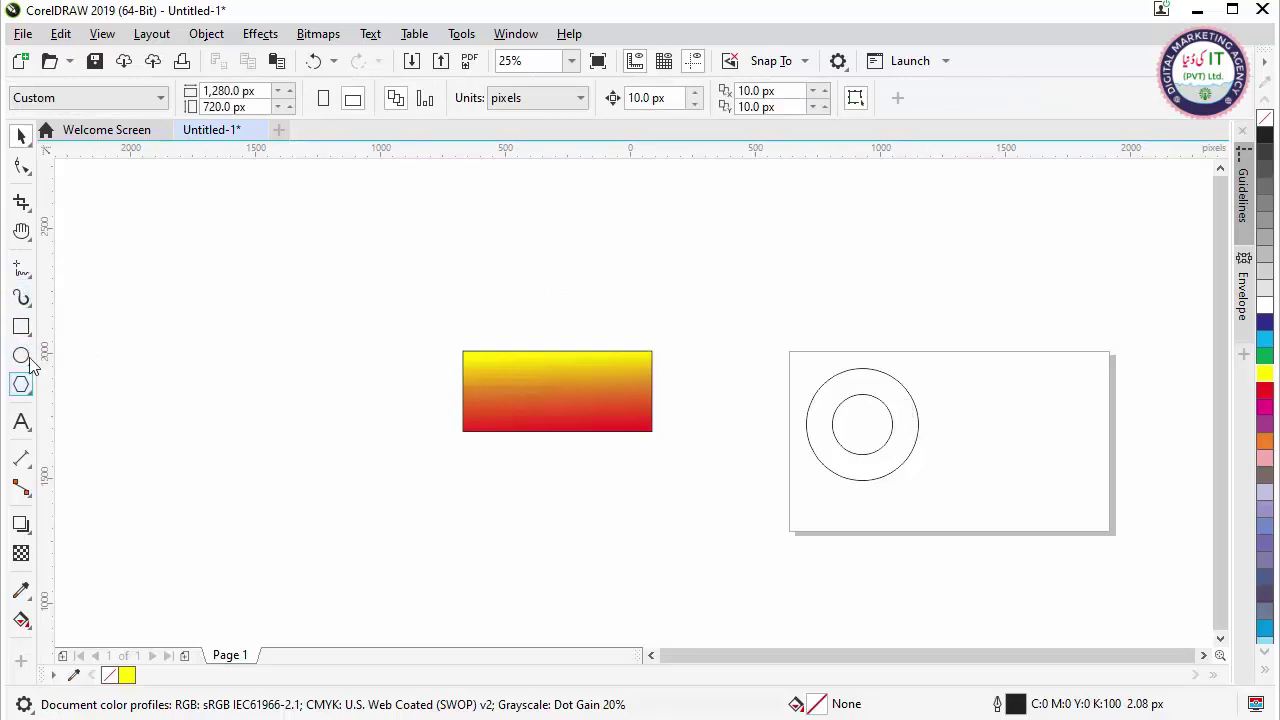
- Draw a thin horizontal rectangle about 744 by 72 px across the upper edge of the circles
left_click(21, 326)
left_click_drag(915, 364, 723, 386)
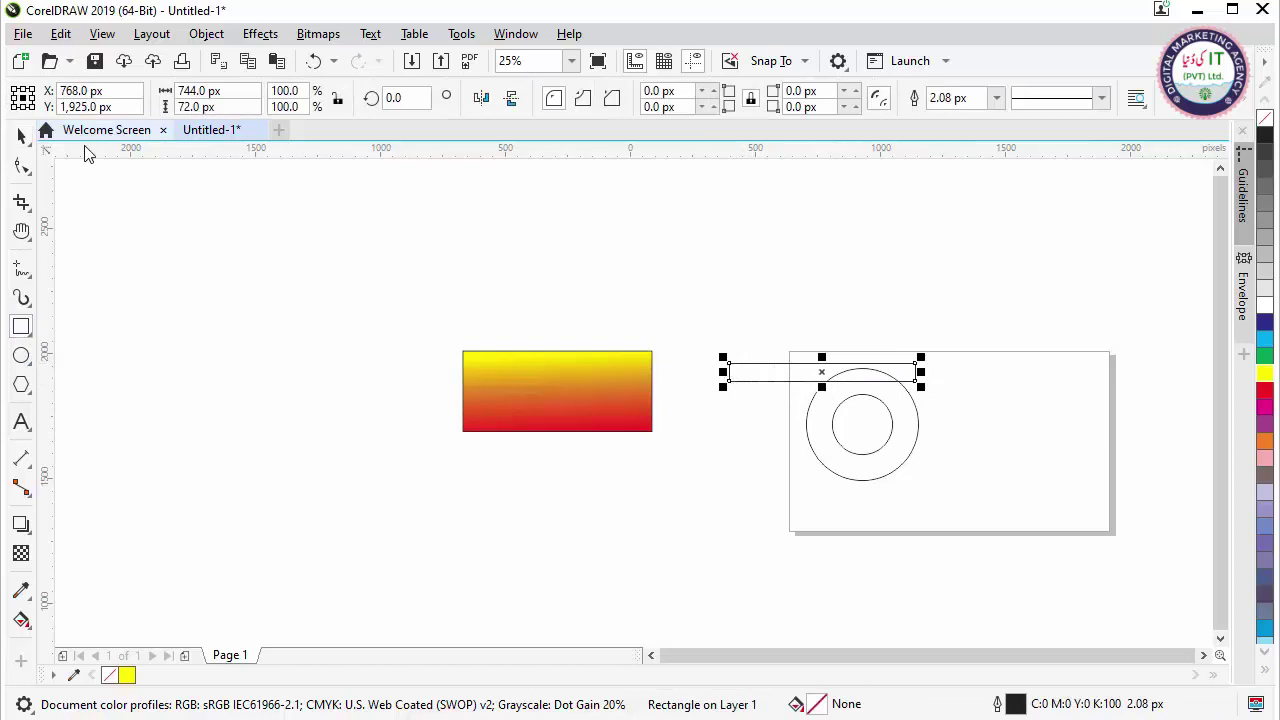
left_click(22, 136)
left_click(796, 377)
left_click(709, 403)
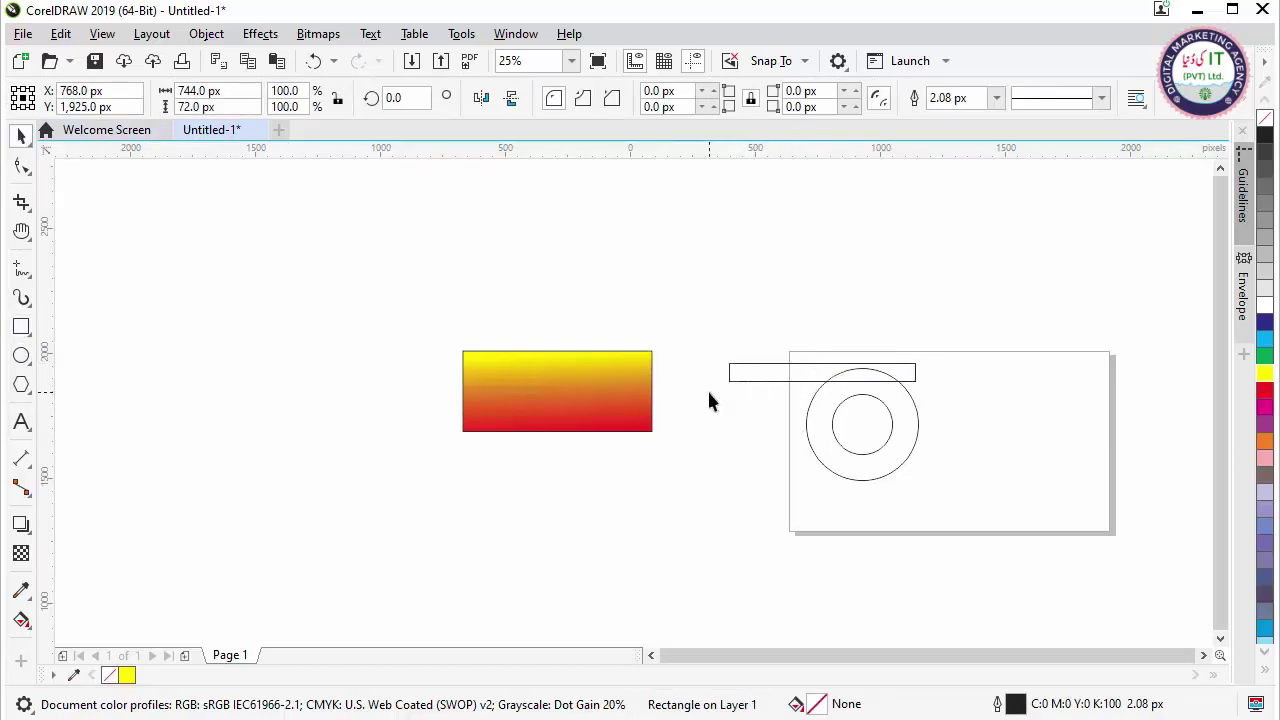
- Rotate the thin rectangle about 35.4° and move it so its centre matches the centre of the circles
left_click(749, 380)
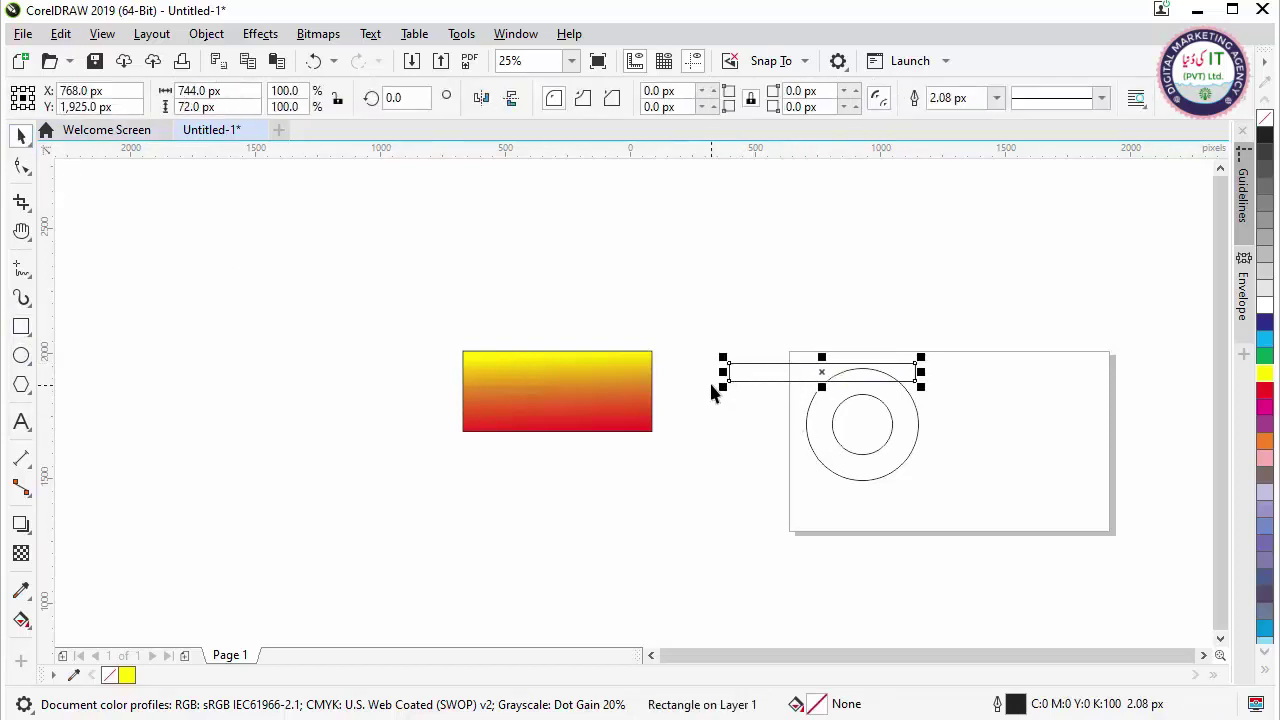
left_click(821, 372)
left_click_drag(721, 387, 740, 434)
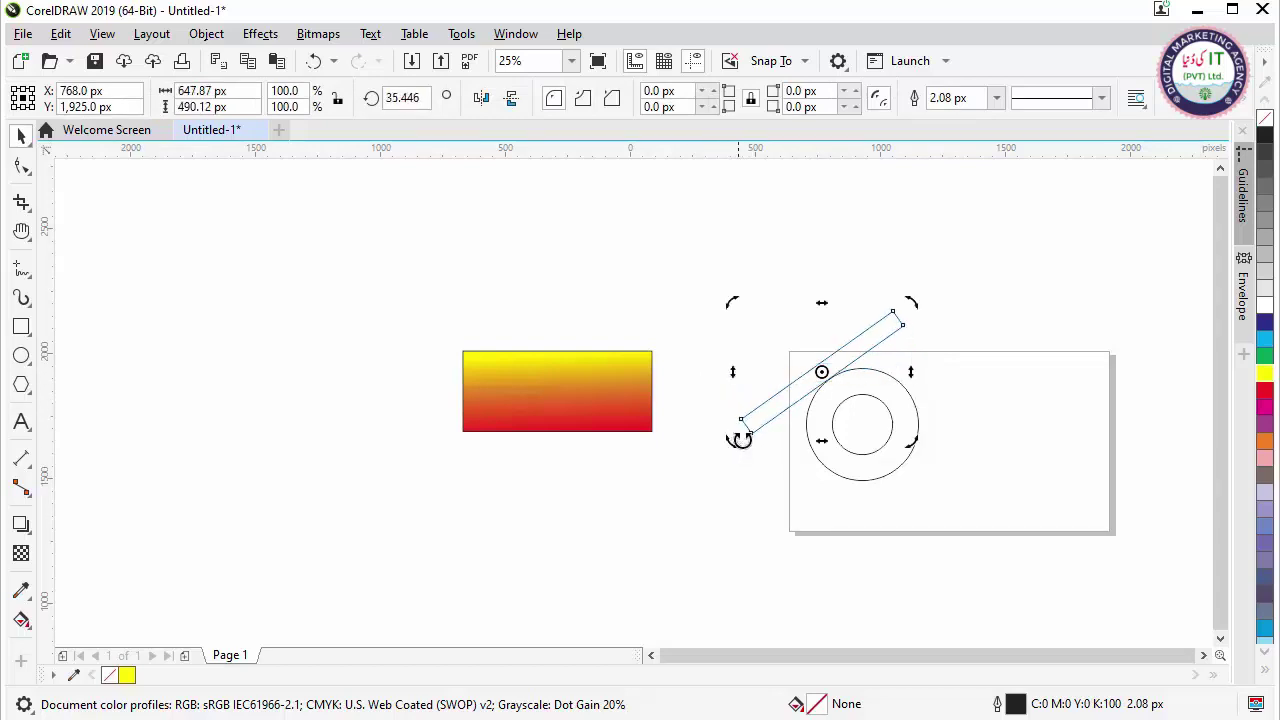
left_click(812, 400)
left_click_drag(815, 400, 861, 425)
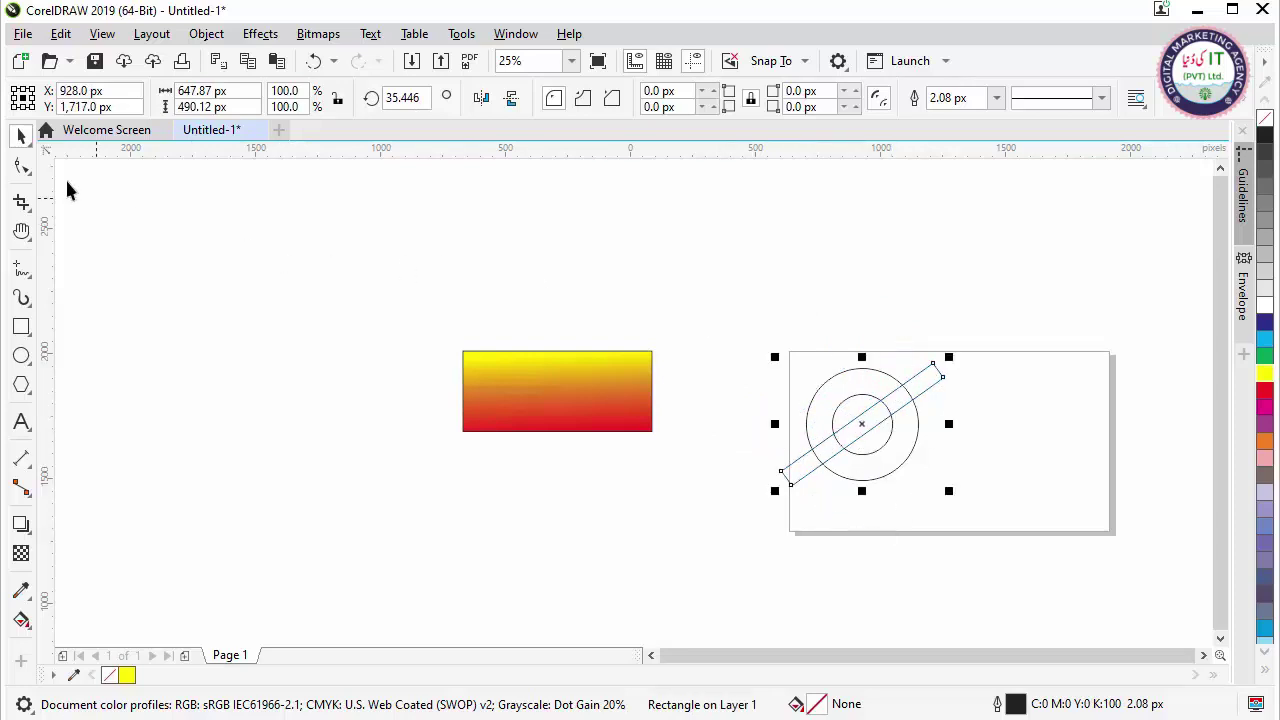
left_click(1005, 441)
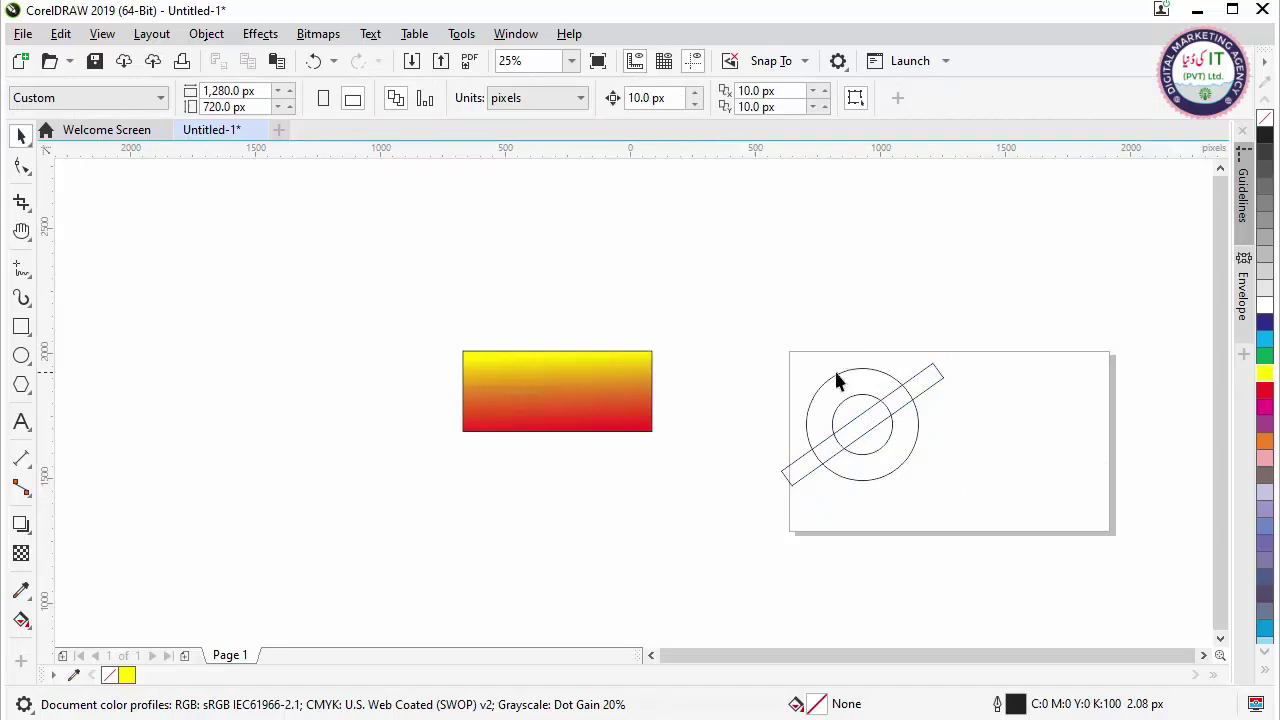
- Use Smart Fill to colour both ring halves and the diagonal strip inside the inner circle dark blue
left_click(29, 628)
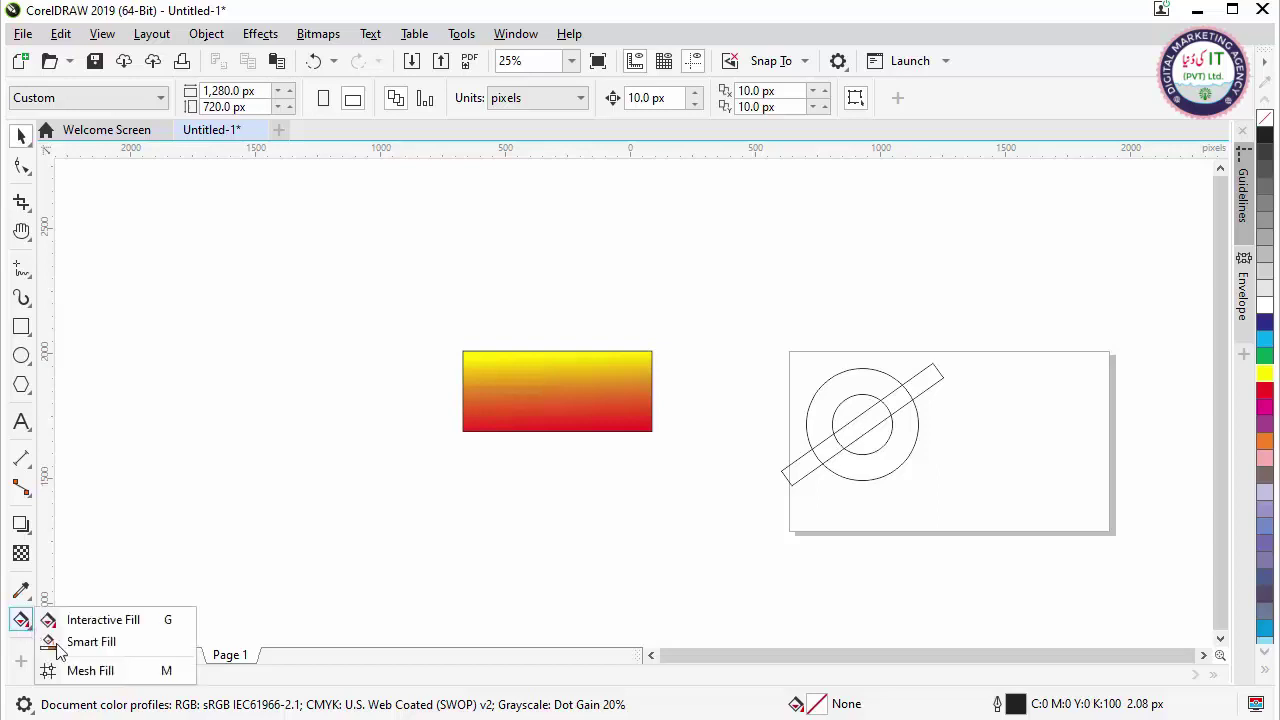
left_click(78, 643)
left_click(834, 396)
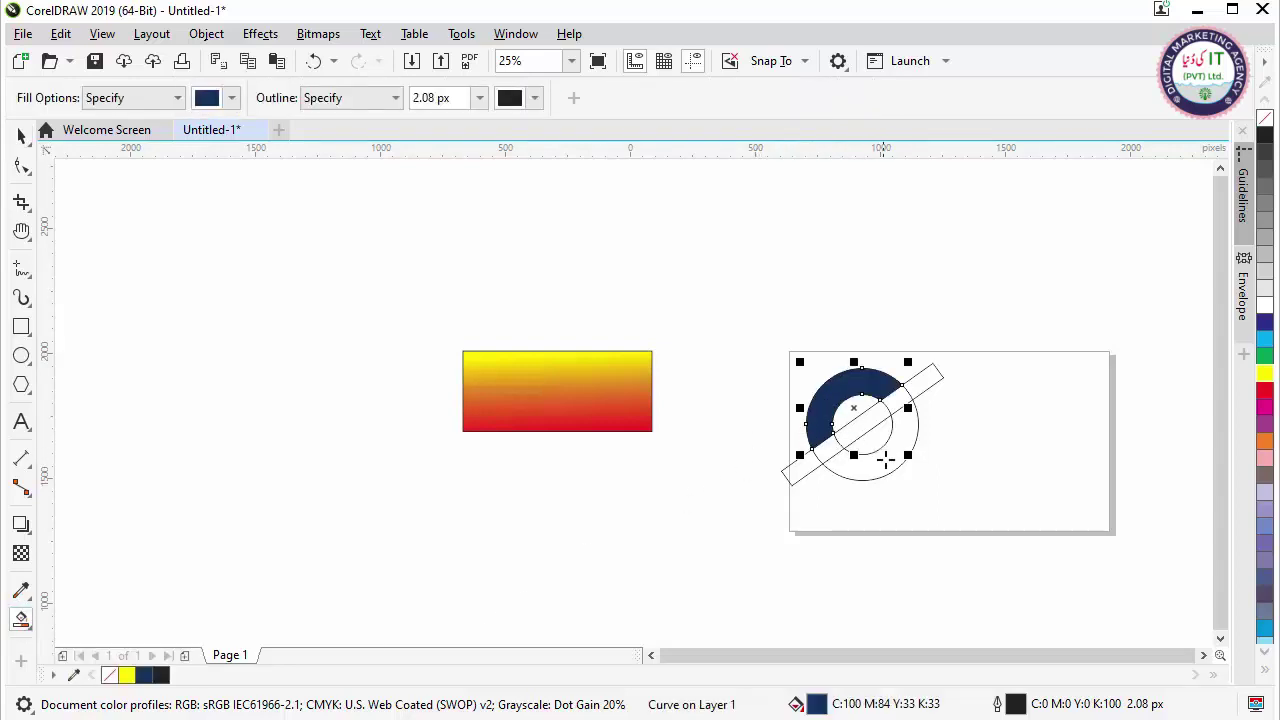
left_click(875, 468)
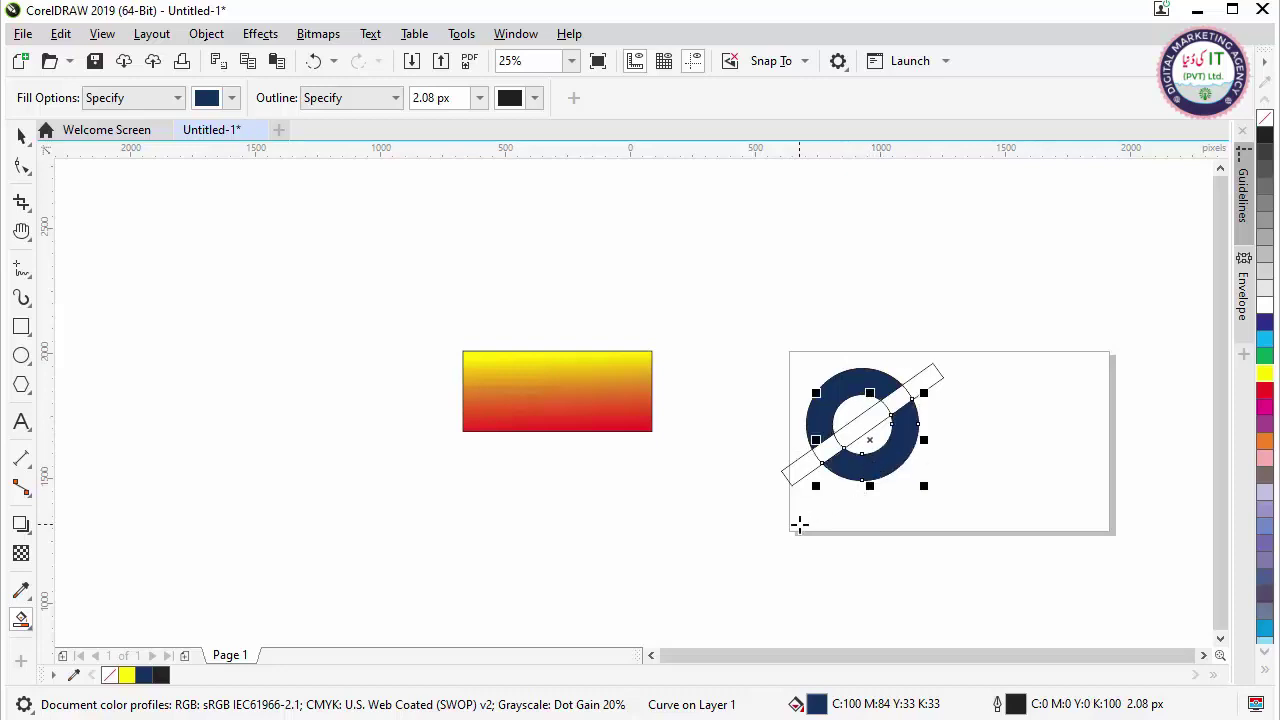
left_click(864, 428)
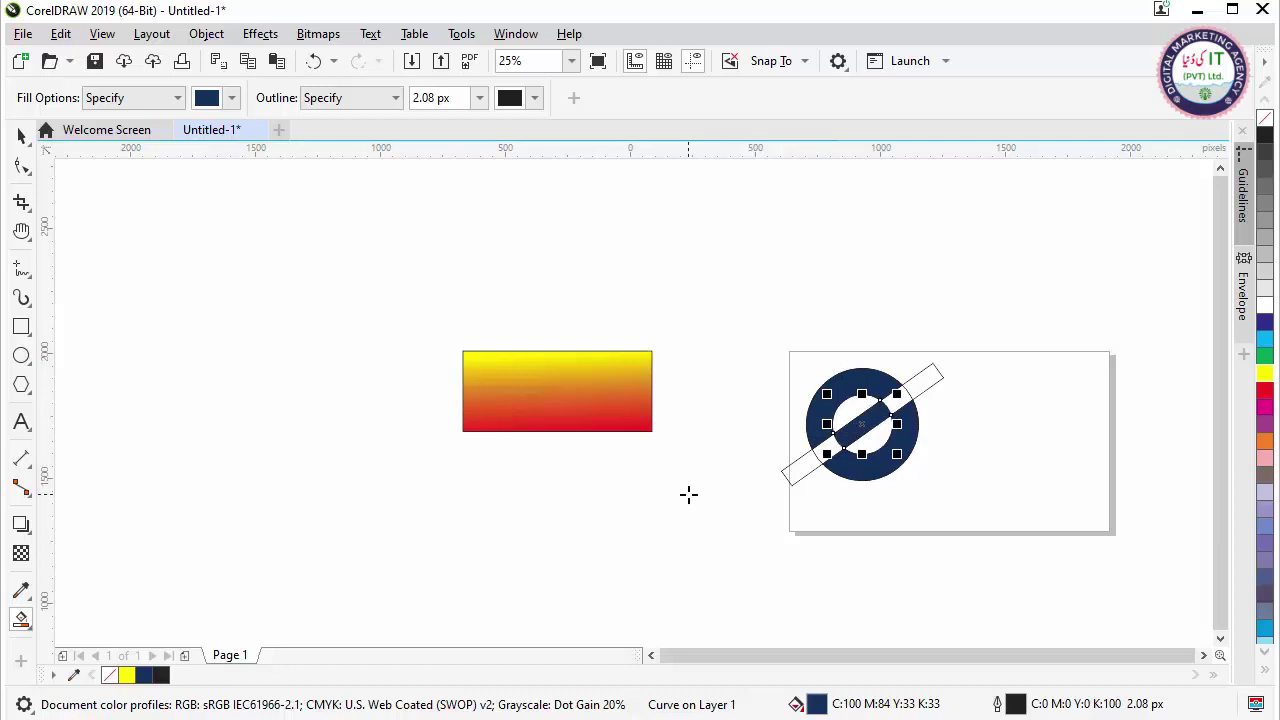
- Delete the rotated rectangle lying across the circles
key("space")
left_click(940, 373)
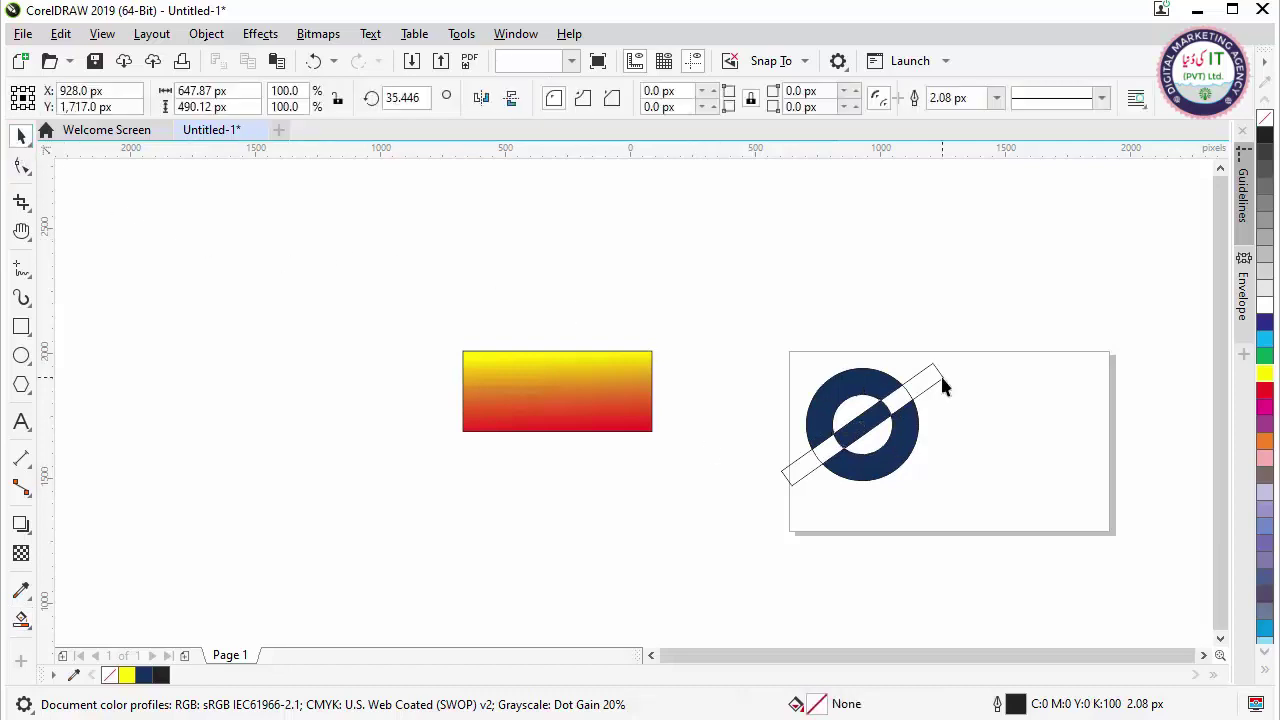
key("Delete")
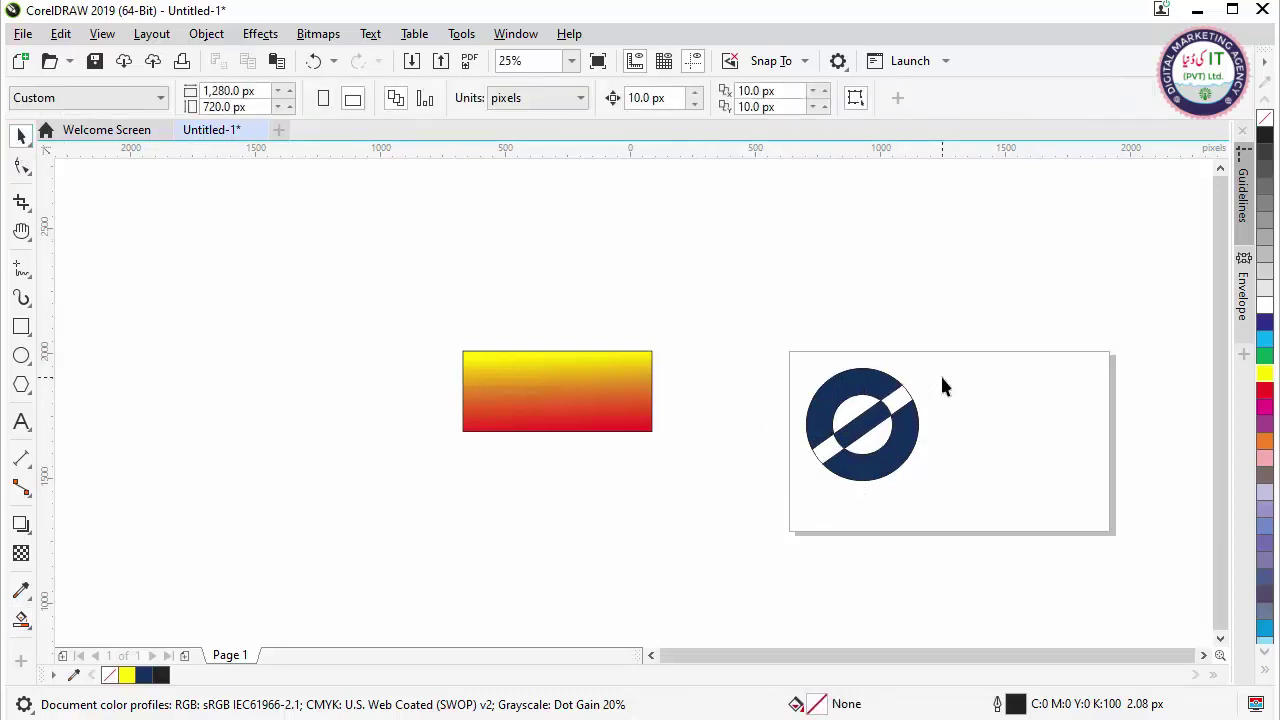
- Remove the outline from the outer circle by setting its outline width to None
left_click(908, 398)
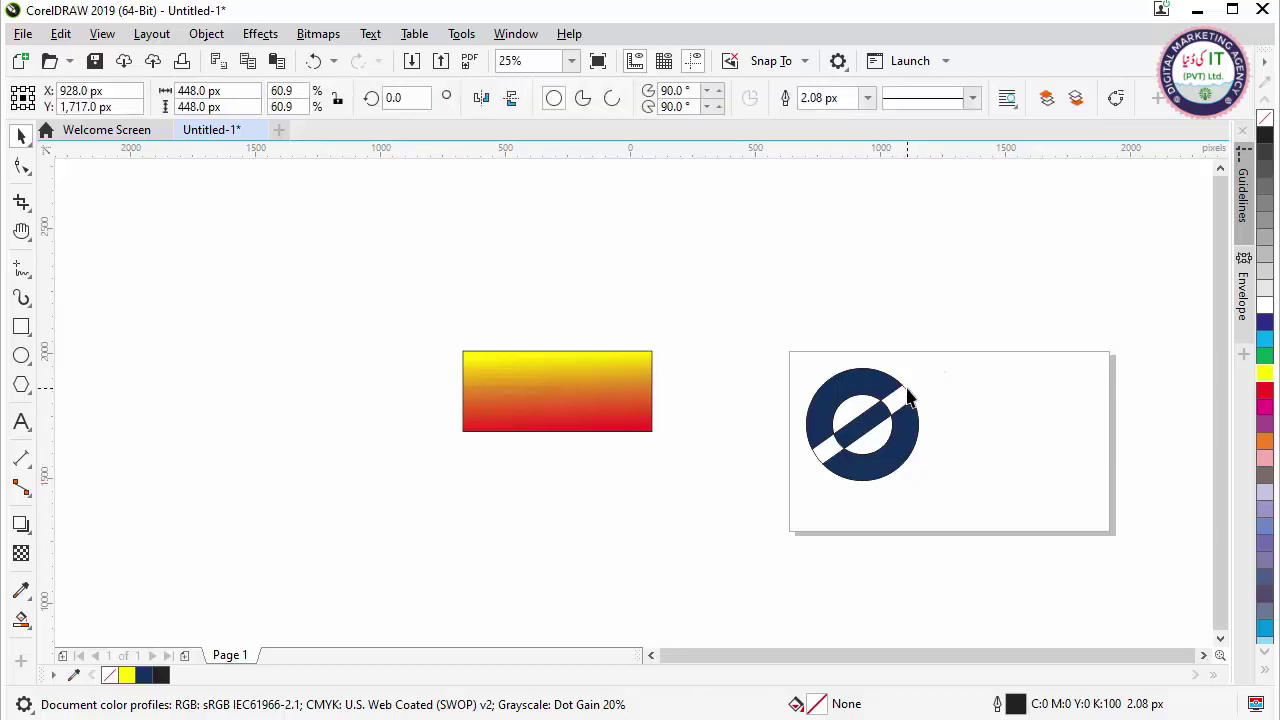
left_click(868, 98)
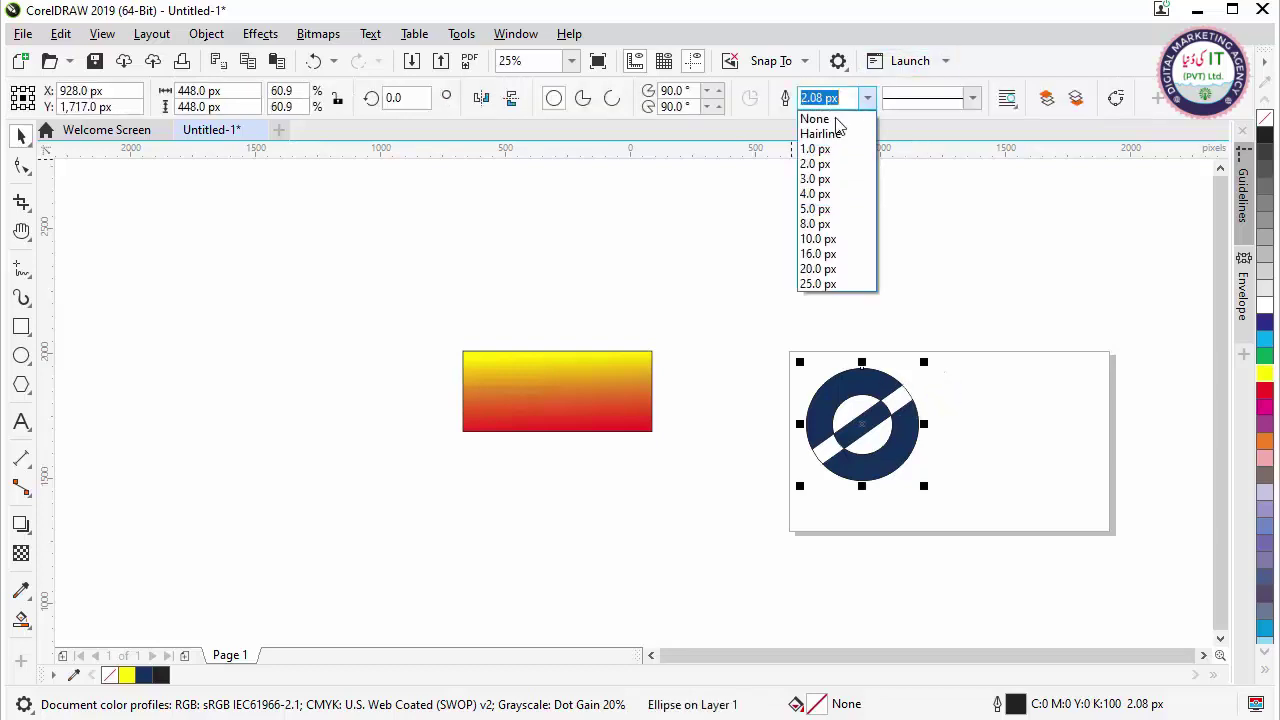
left_click(818, 117)
left_click(877, 306)
- Set the outline width of the dark blue diagonal centre piece to None
left_click(858, 433)
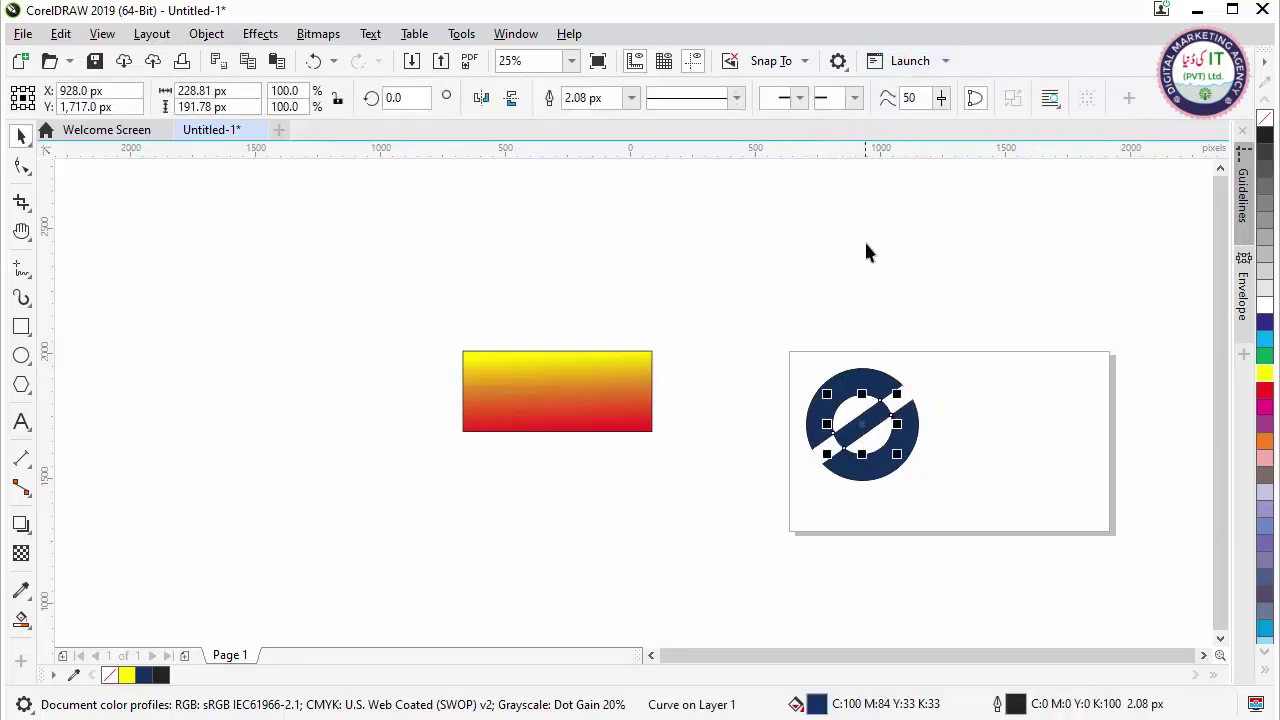
left_click(631, 97)
left_click(629, 152)
left_click(783, 317)
- Fill the upper and lower ring halves with red, leaving the diagonal centre piece dark blue
left_click(851, 385)
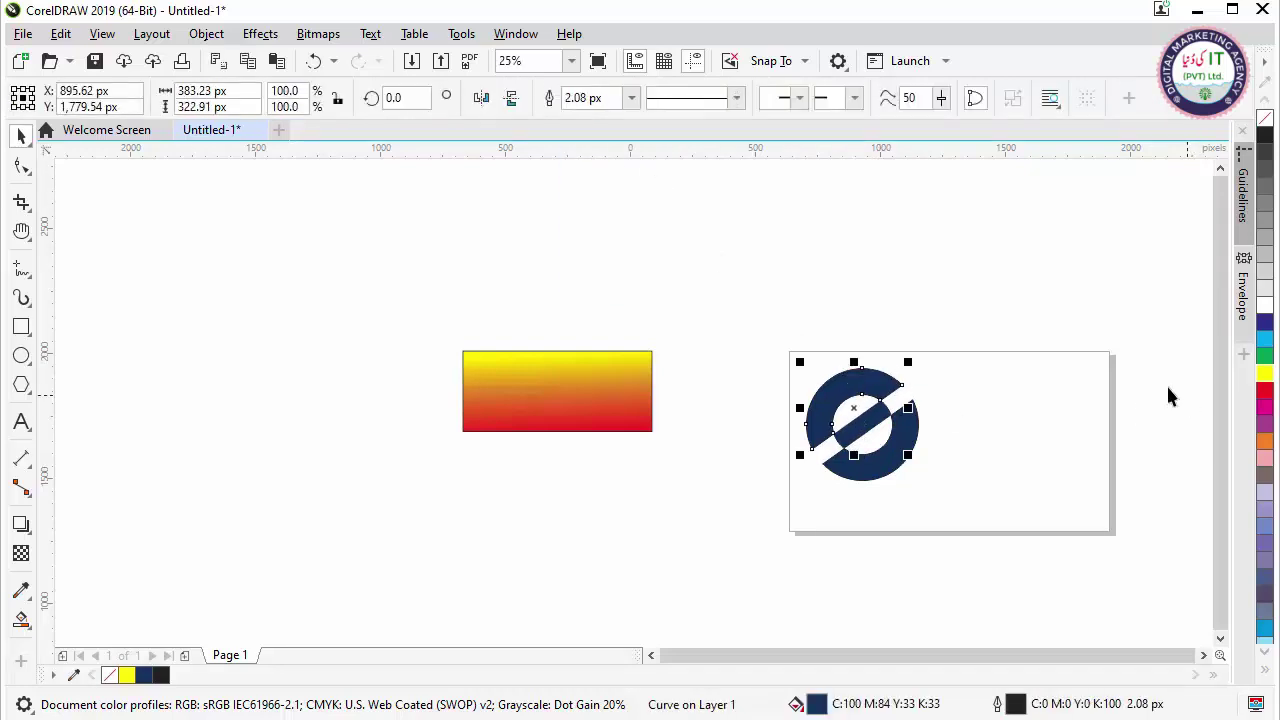
left_click(1265, 391)
left_click(924, 451)
left_click(903, 457)
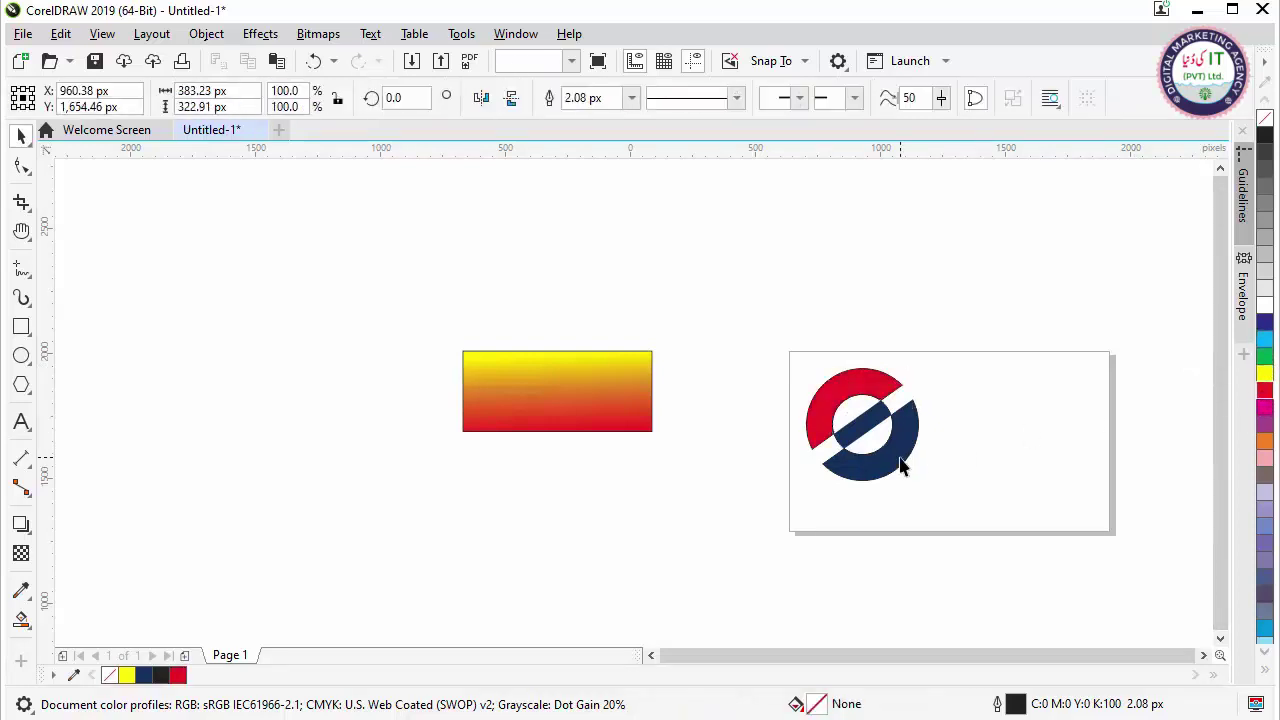
left_click(1265, 391)
left_click(1091, 400)
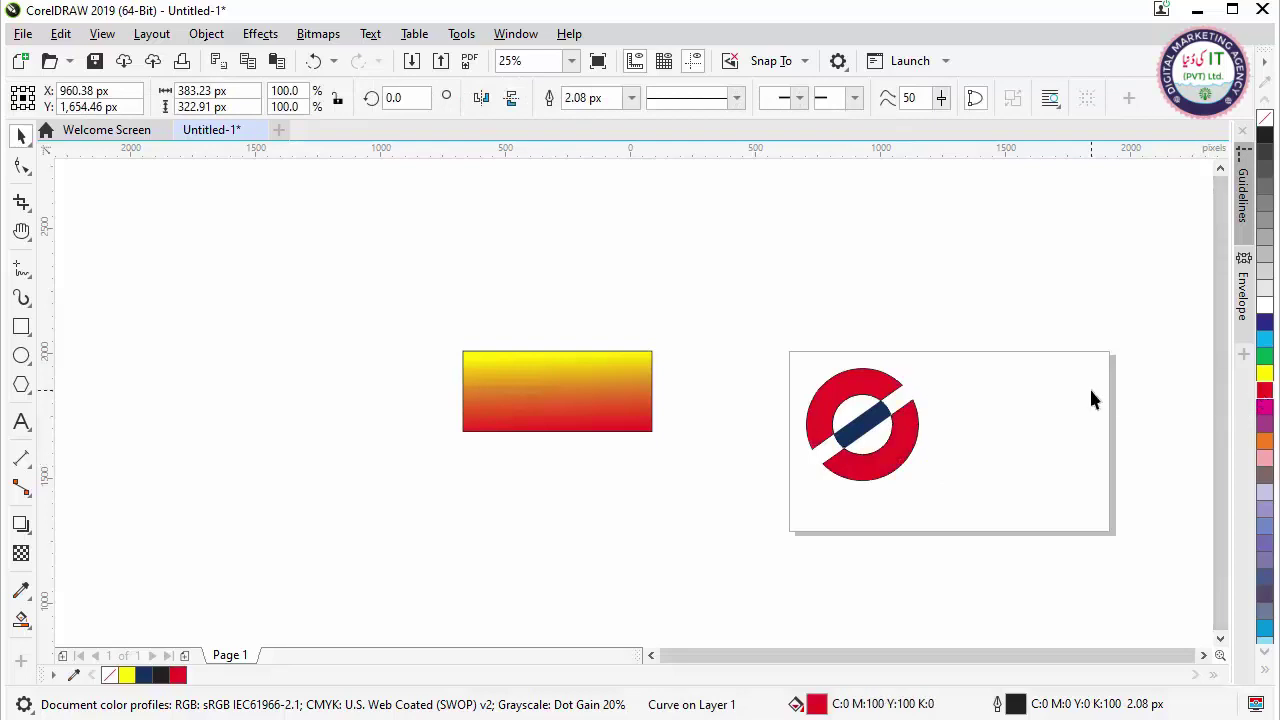
- Set the outline width of both red ring halves to None
left_click(857, 401)
left_click(631, 97)
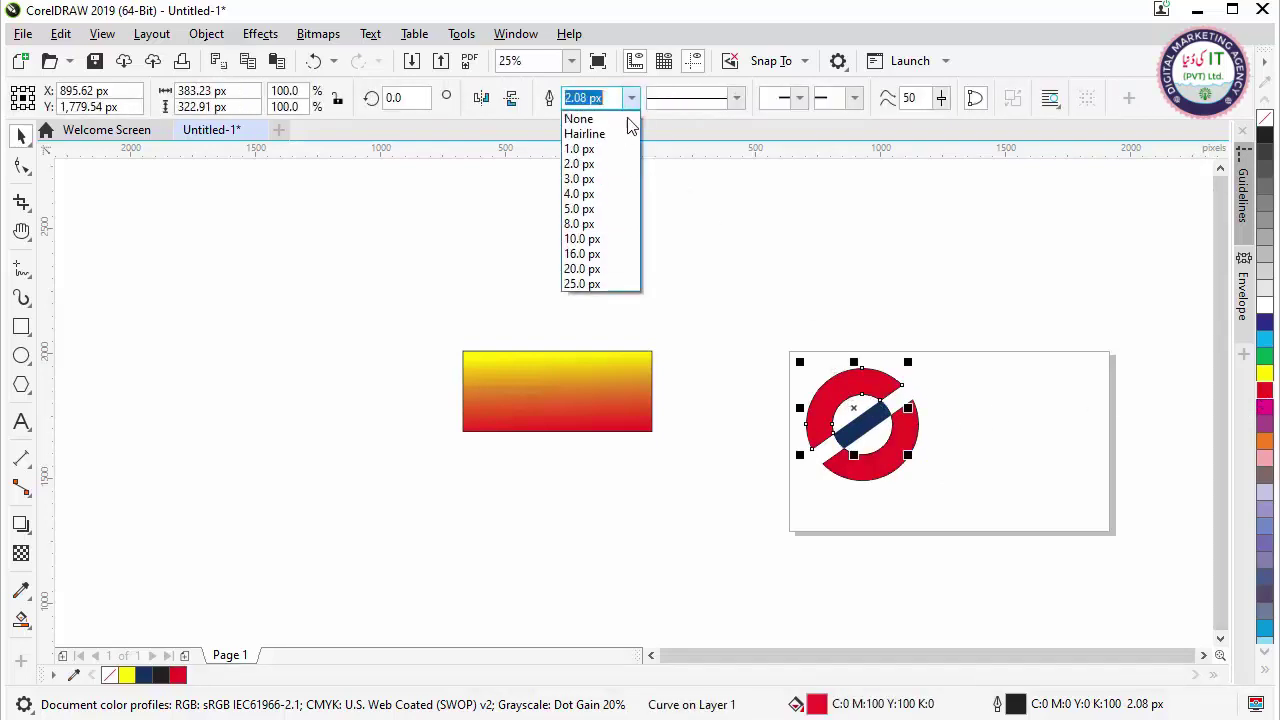
left_click(578, 118)
left_click(886, 466)
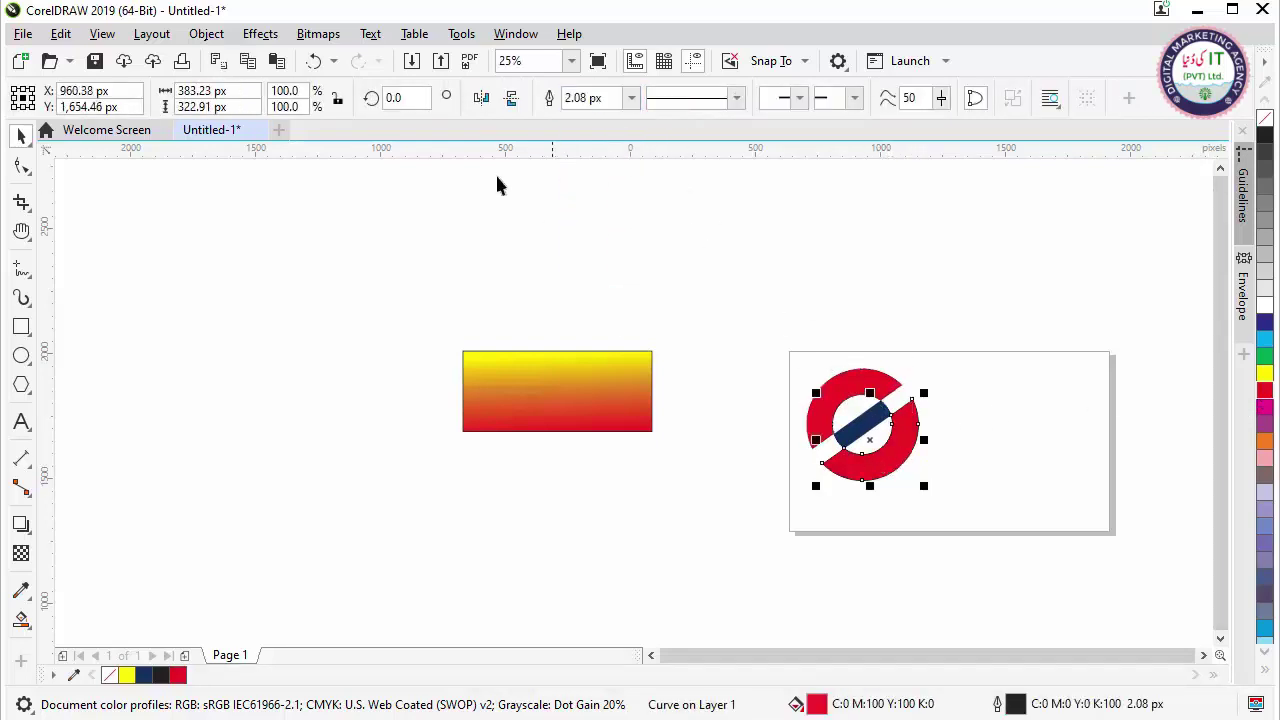
left_click(631, 97)
left_click(580, 115)
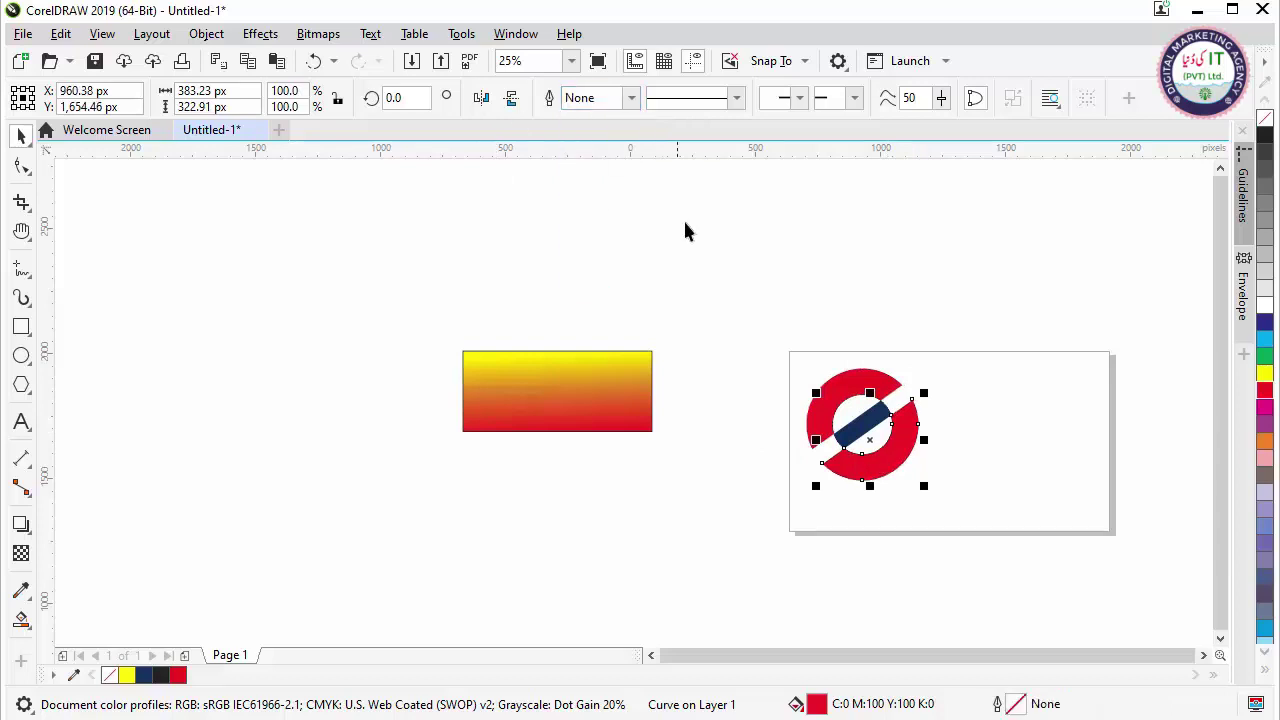
left_click(825, 368)
- Try to transfer the rectangle's gradient to the diagonal centre piece with the Interactive Fill tool
left_click(867, 432)
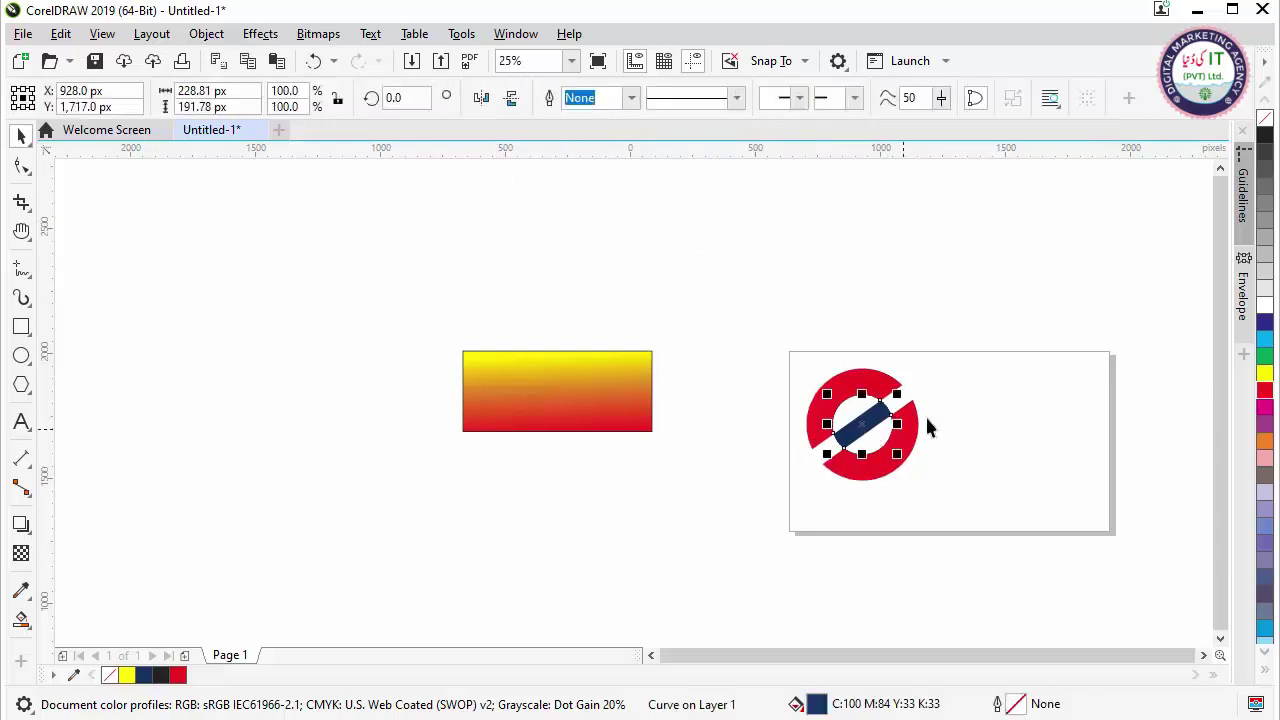
left_click(33, 630)
left_click(60, 618)
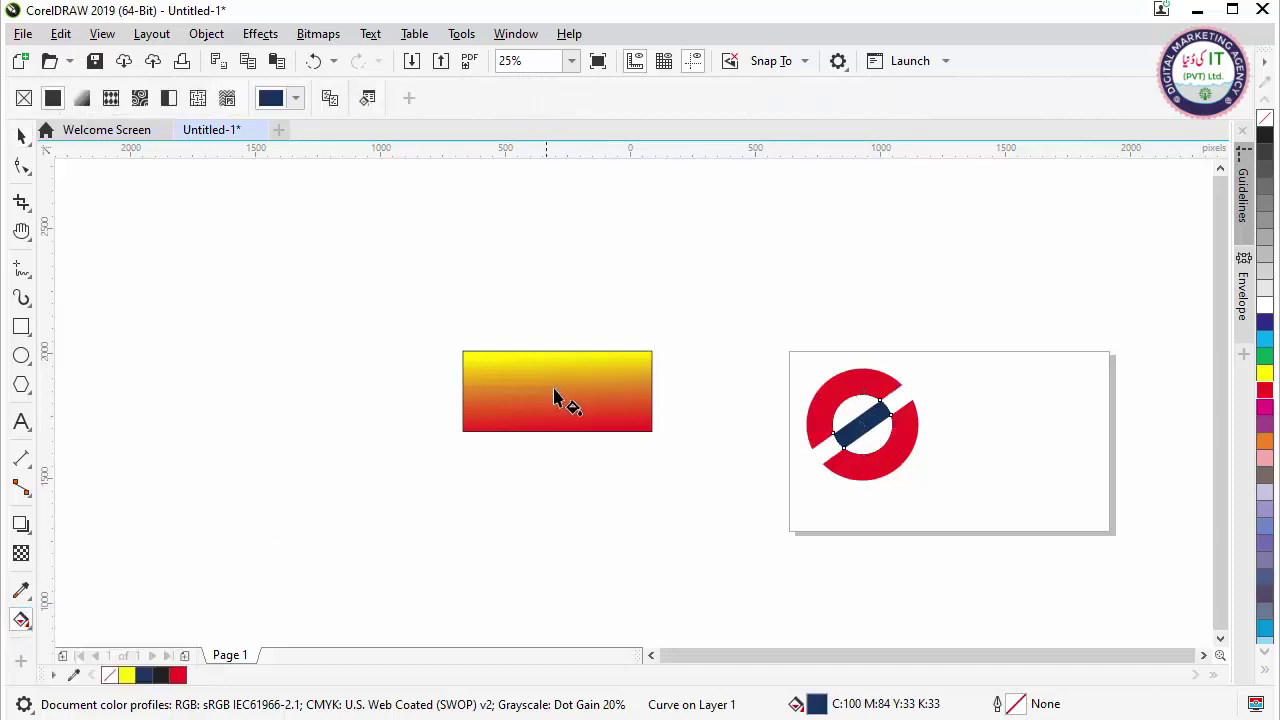
left_click(17, 137)
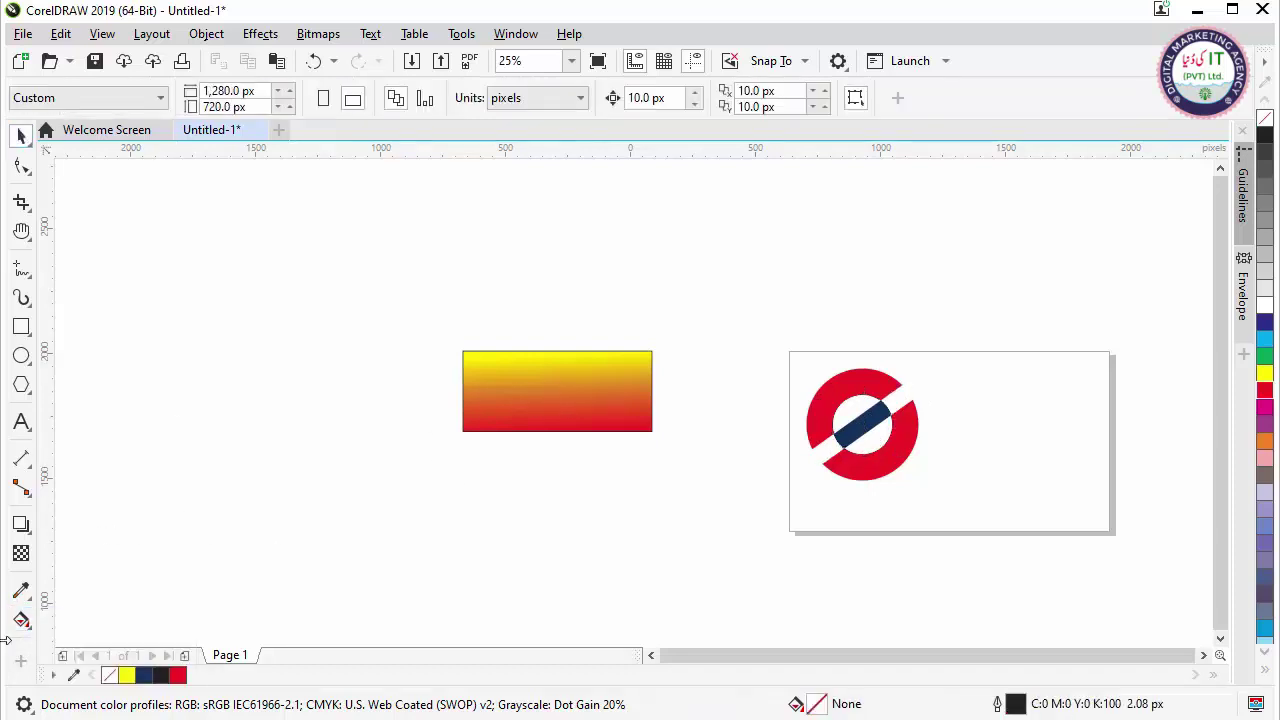
left_click(21, 620)
left_click(70, 617)
left_click(577, 385)
left_click(848, 440)
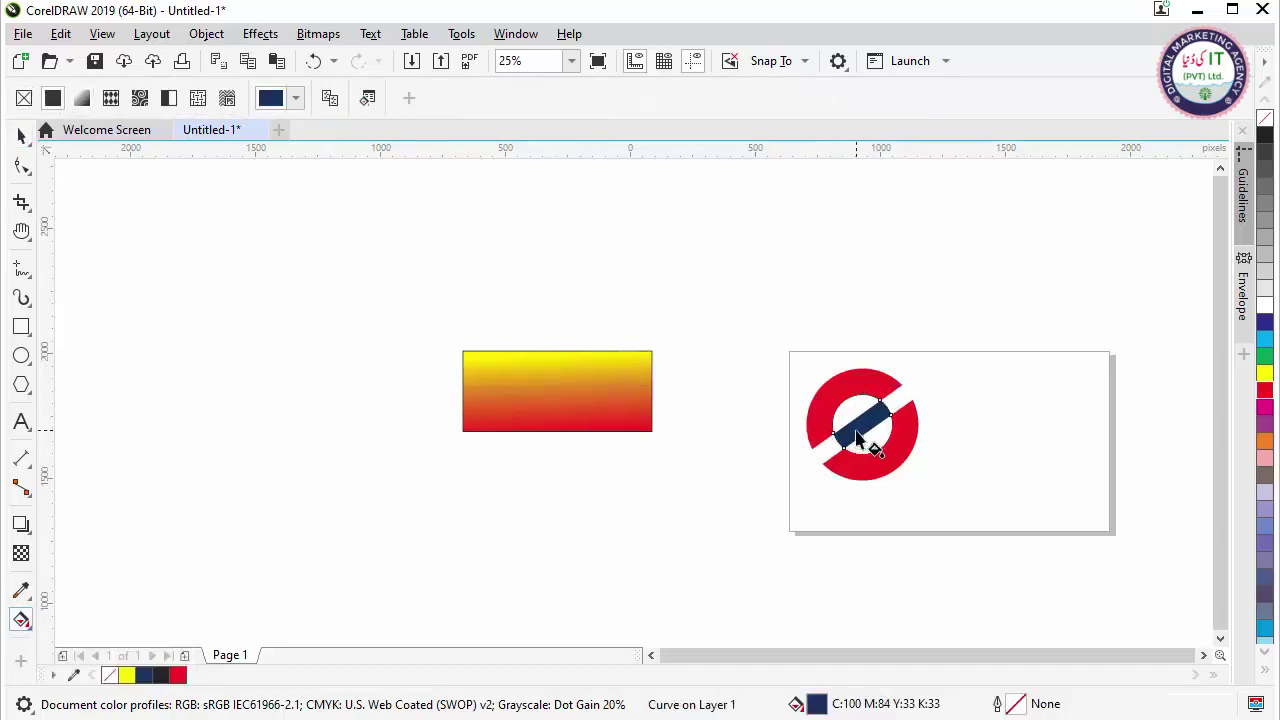
key("space")
left_click(156, 388)
- Copy the rectangle's yellow-to-red fountain fill onto the diagonal centre piece with the Attributes Eyedropper
left_click(30, 597)
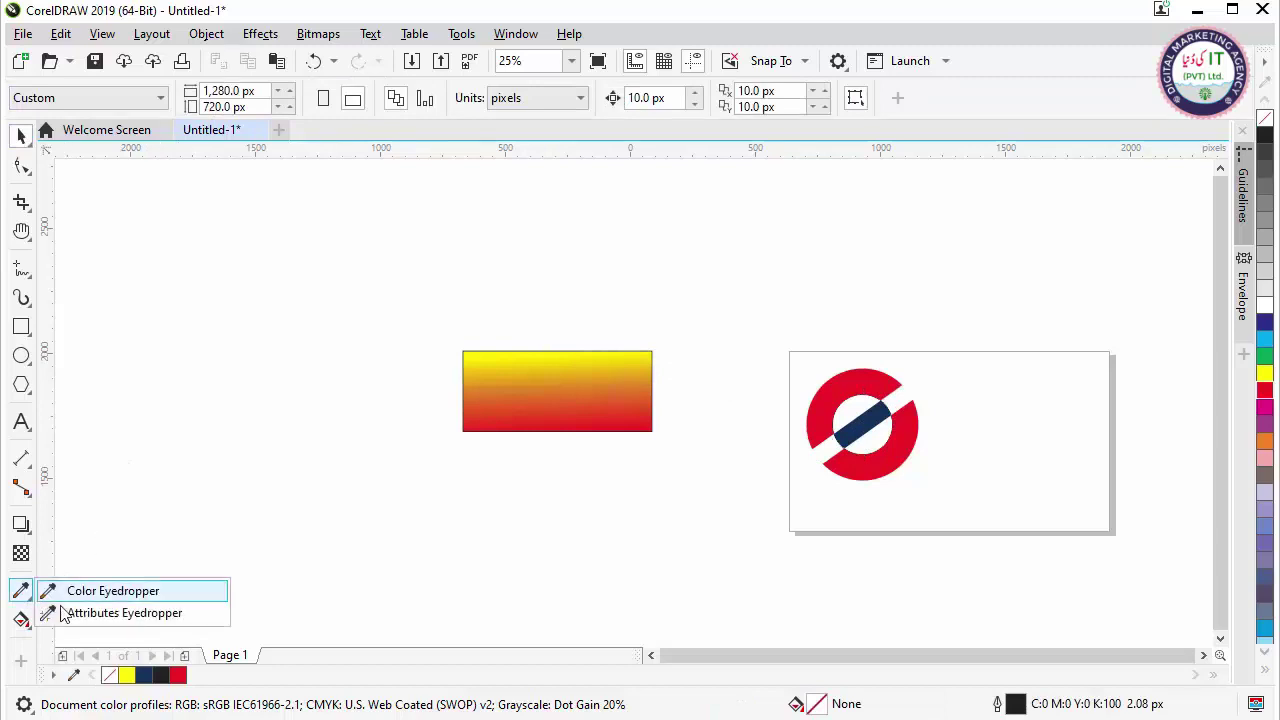
left_click(86, 611)
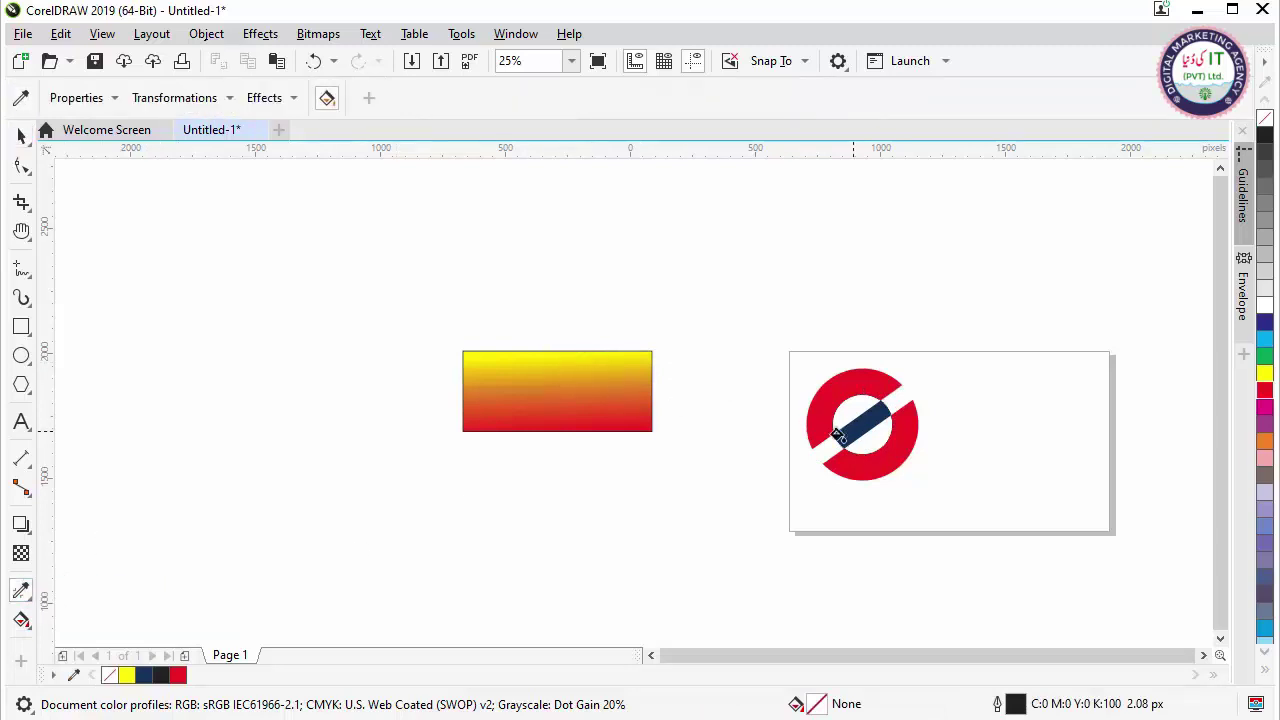
left_click(838, 435)
left_click(22, 135)
- Remove the outline from the gradient-filled centre piece and inspect its edges up close
scroll(812, 428, "up", 2)
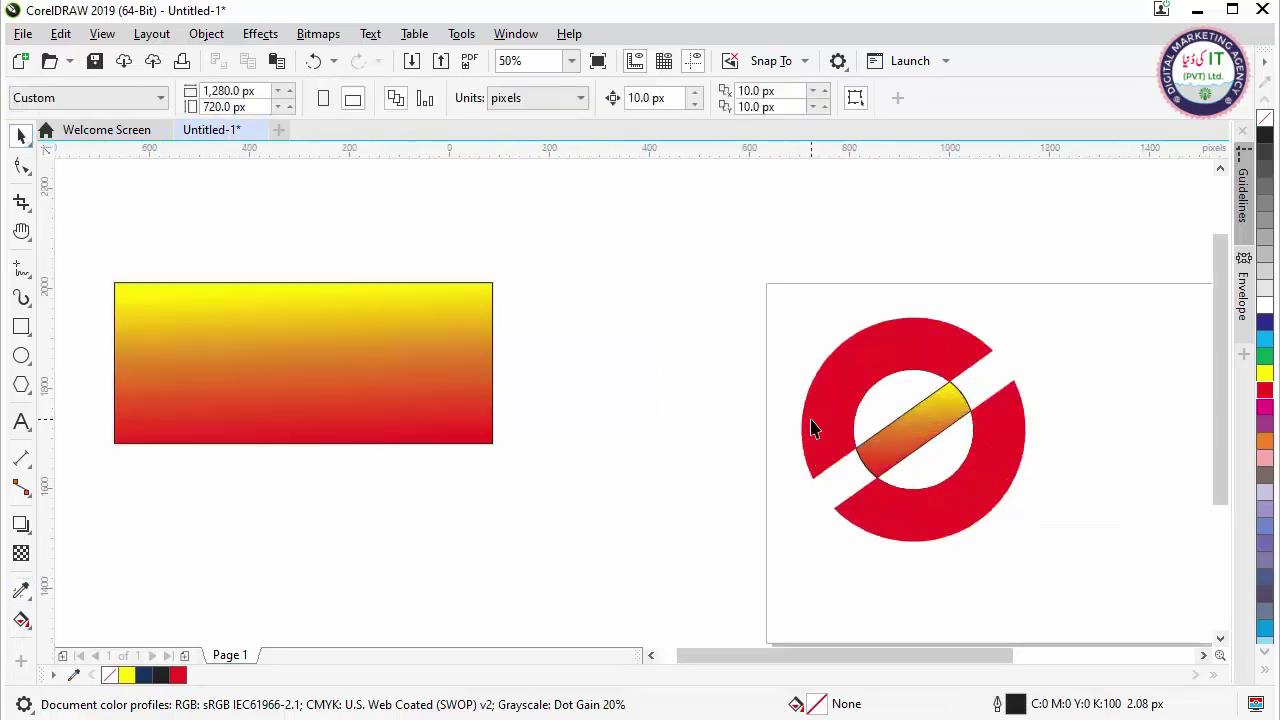
left_click(929, 434)
left_click(631, 104)
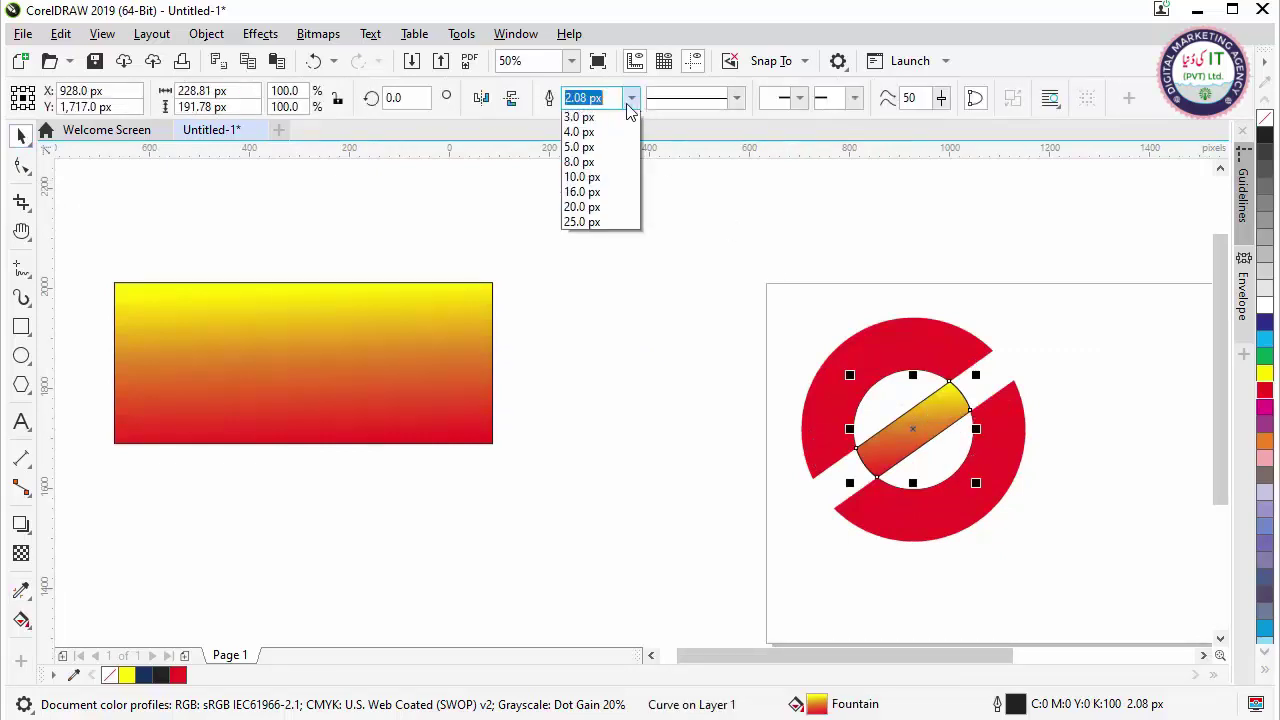
left_click(722, 392)
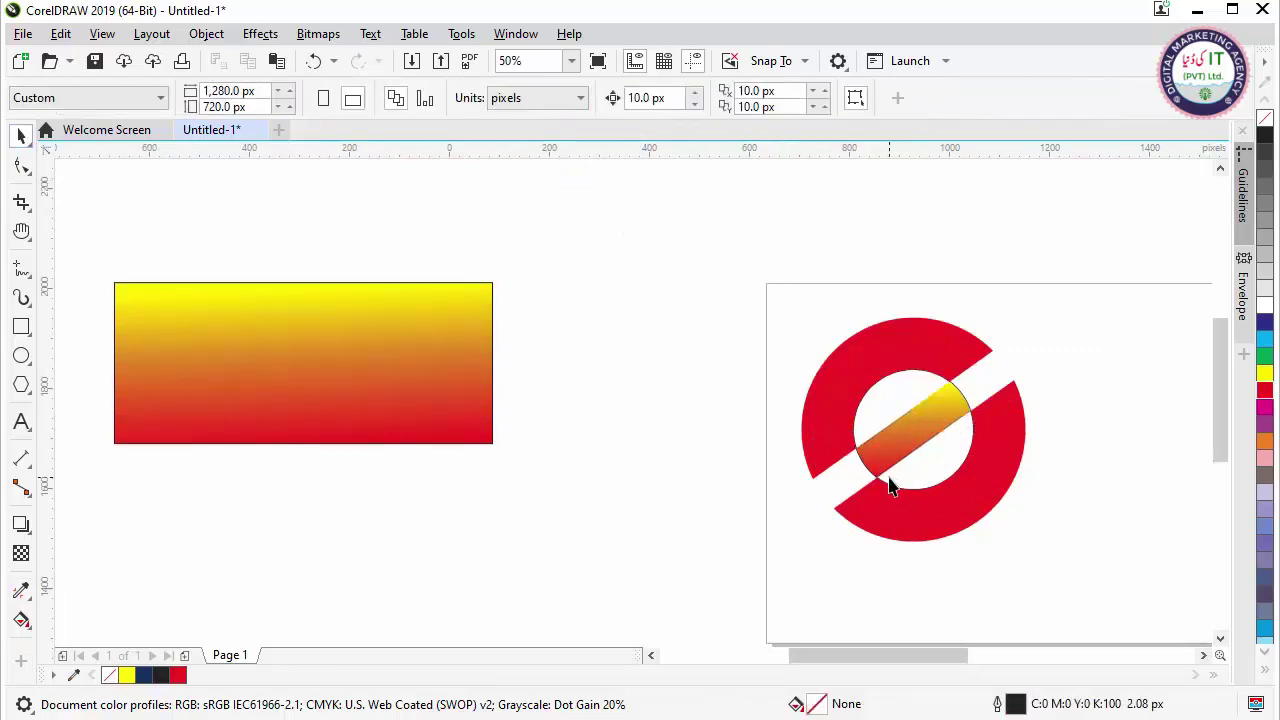
scroll(890, 485, "up", 4)
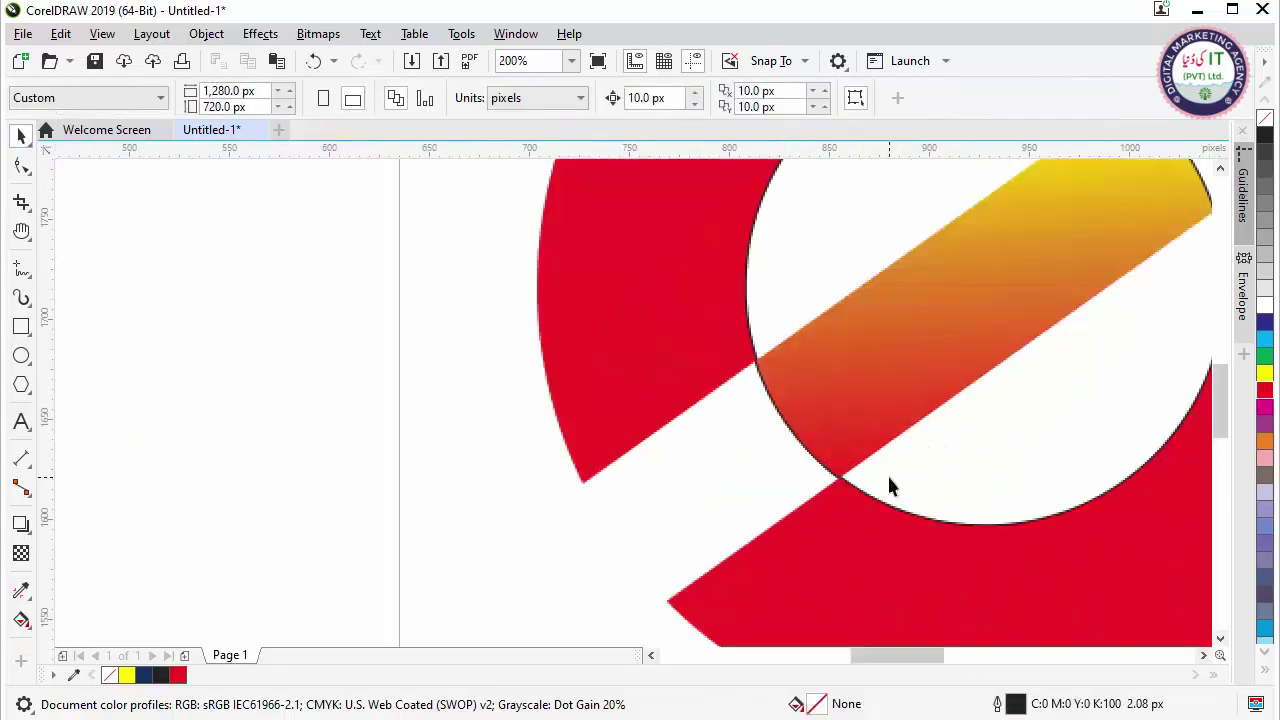
- Set the outline width of the logo's inner circle to None and deselect it
left_click(768, 396)
left_click(760, 298)
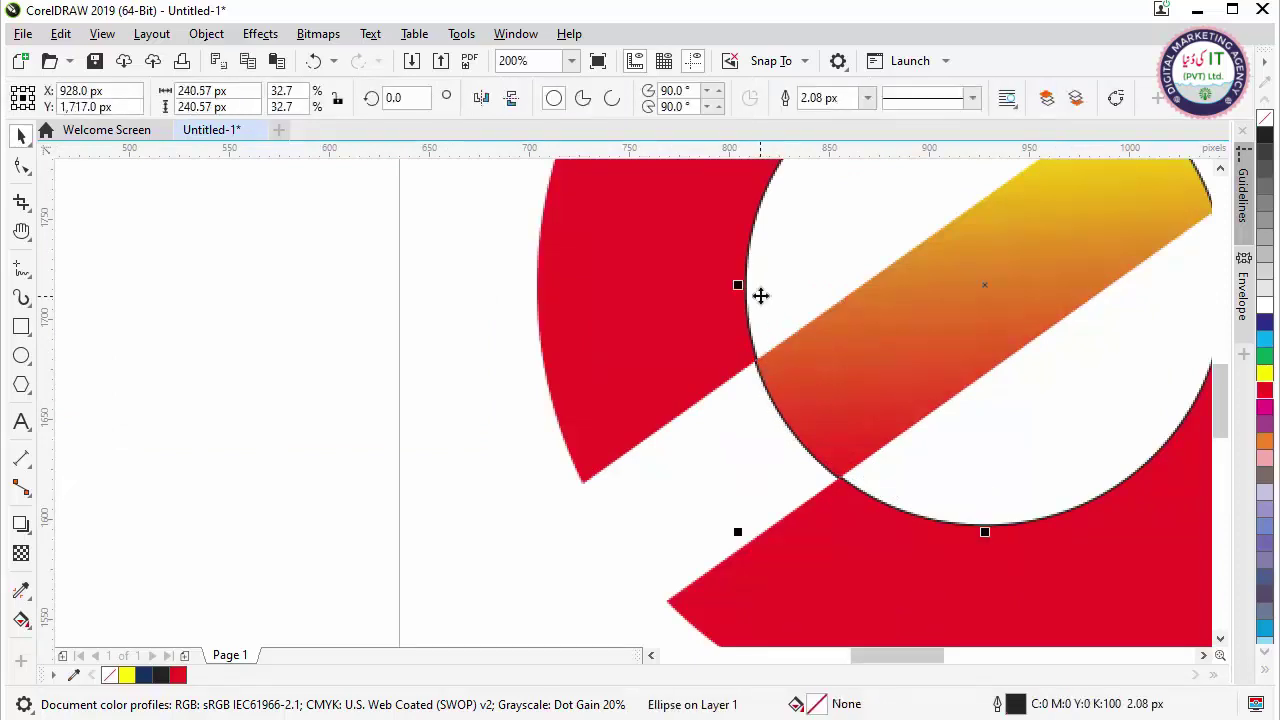
left_click(867, 97)
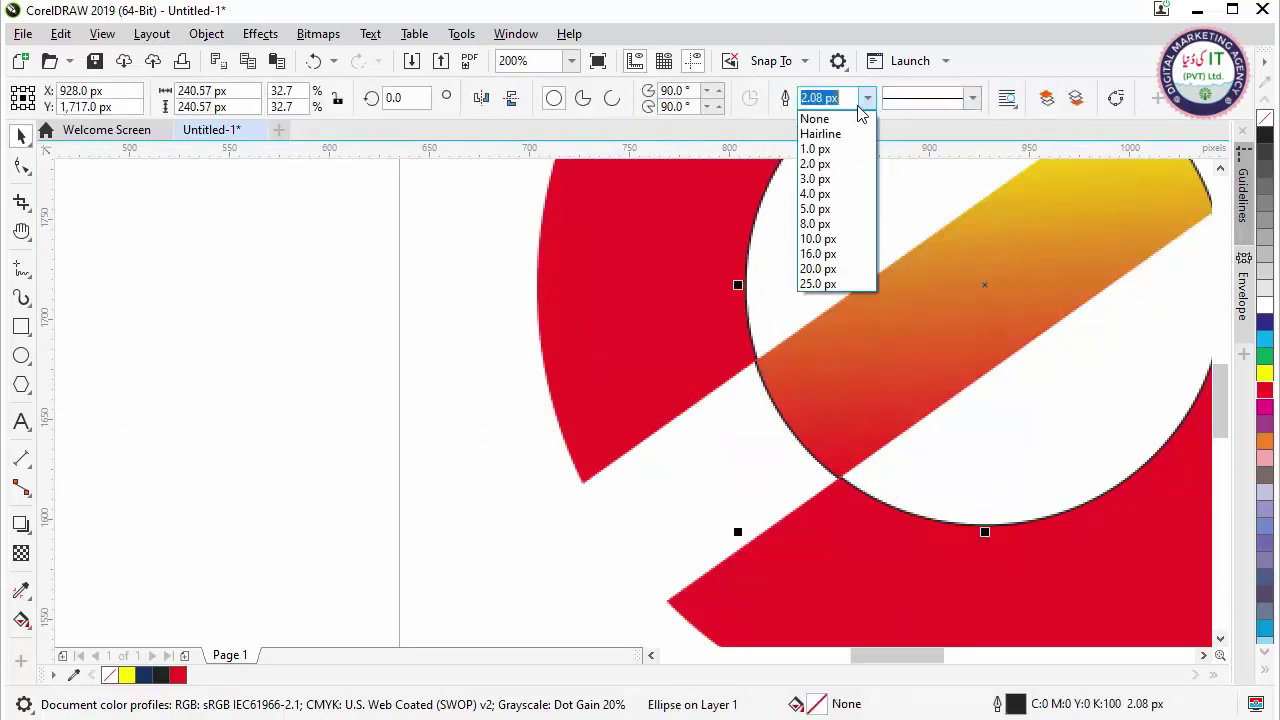
left_click(829, 117)
scroll(660, 420, "down", 4)
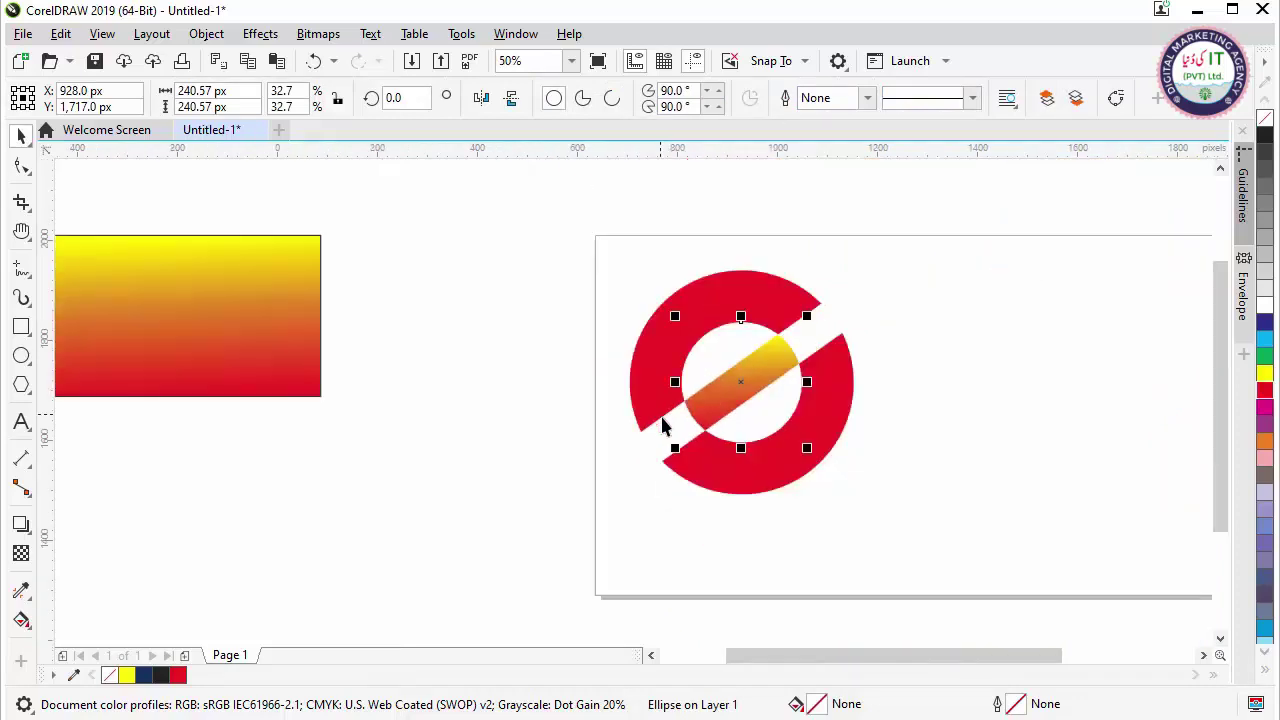
left_click(1010, 328)
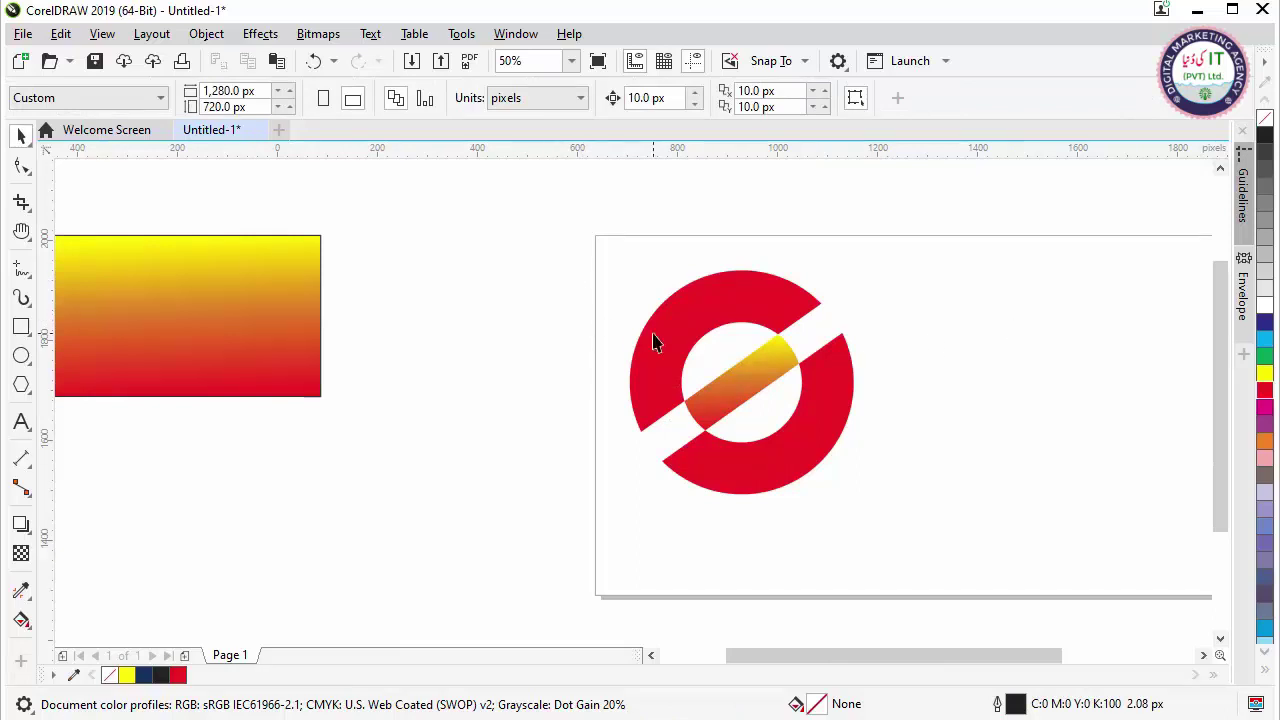
- Select all five pieces of the circular logo and move them together to just above the page
scroll(647, 452, "down", 2)
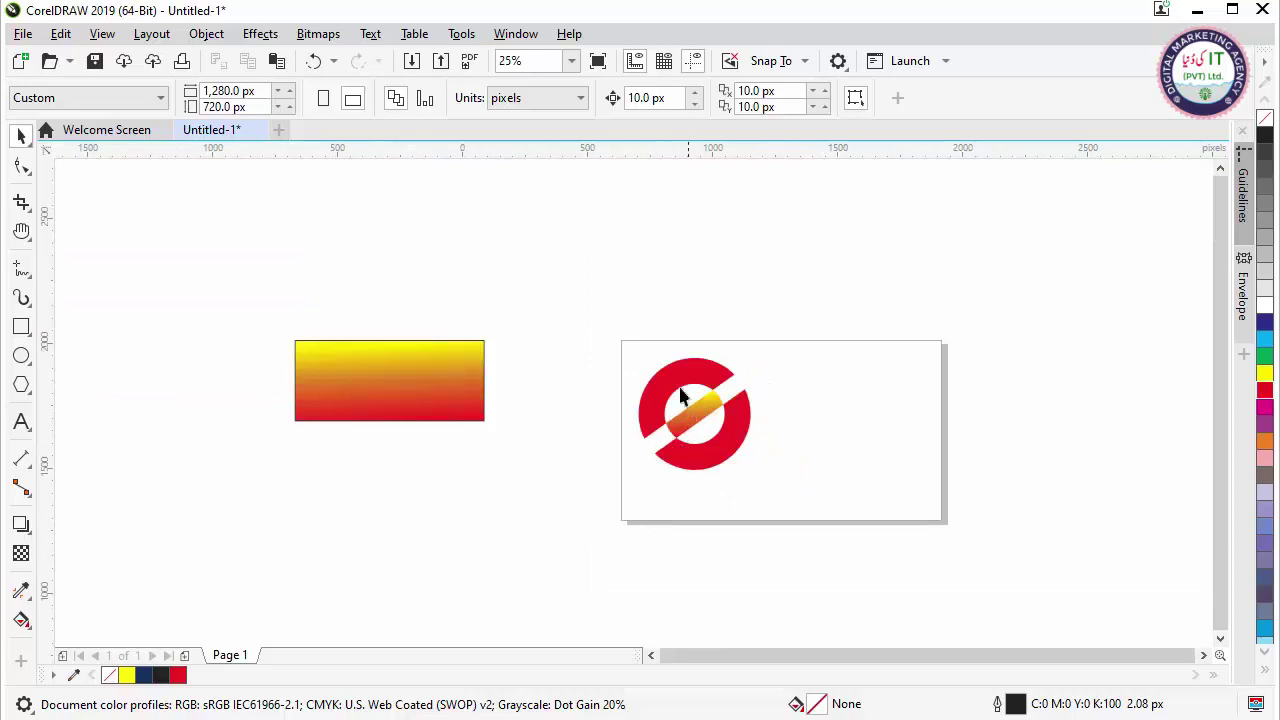
left_click_drag(799, 513, 799, 513)
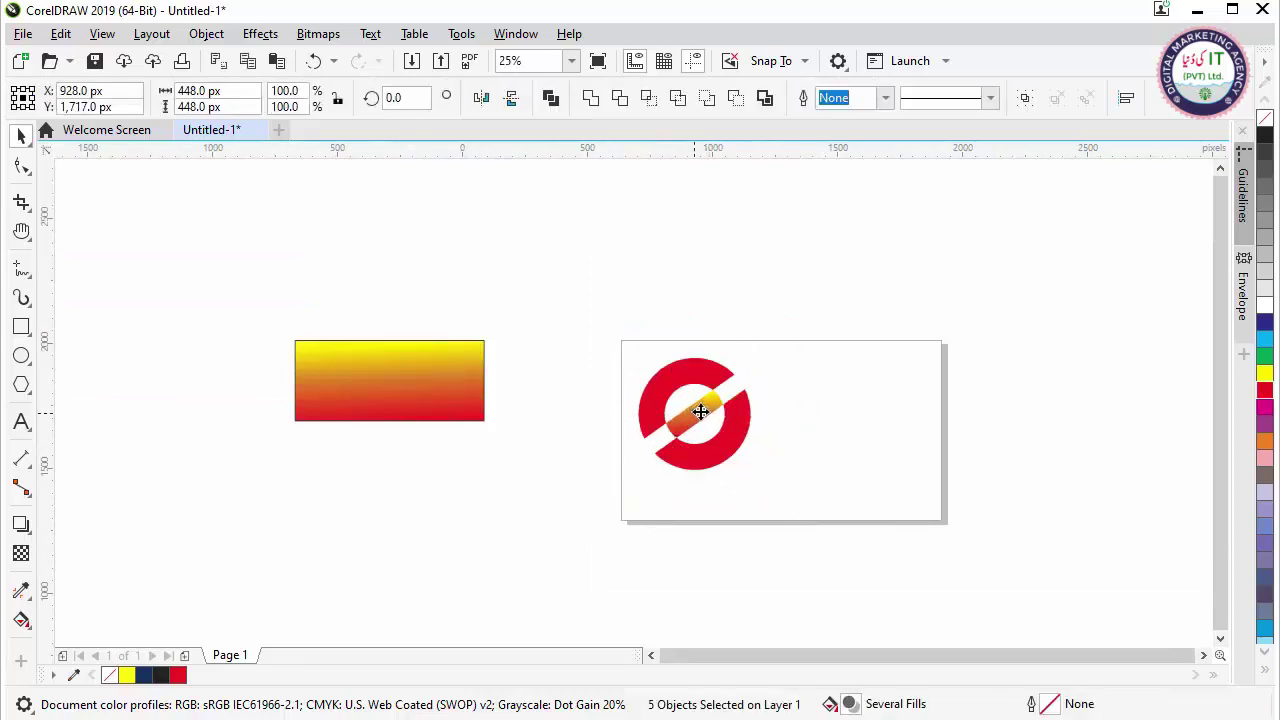
left_click_drag(686, 427, 690, 296)
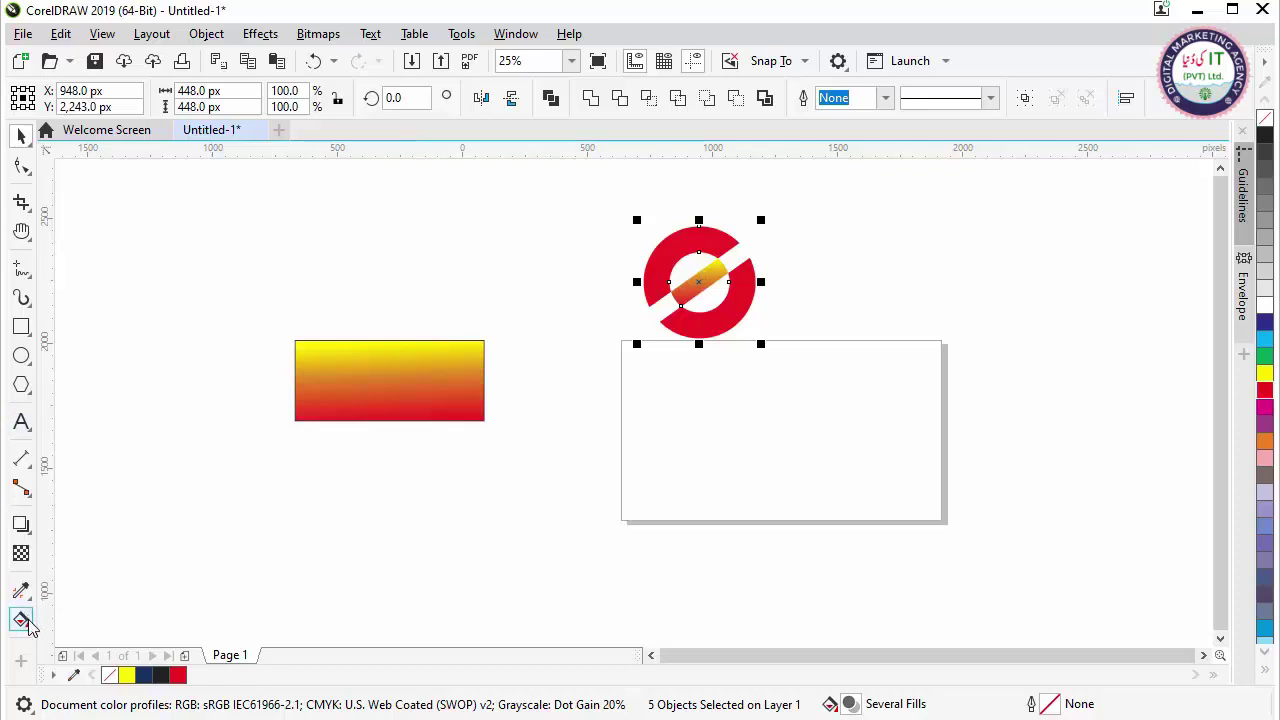
- Draw a straight vertical line about 472 px long in the middle of the page with the Pen tool
left_click(24, 270)
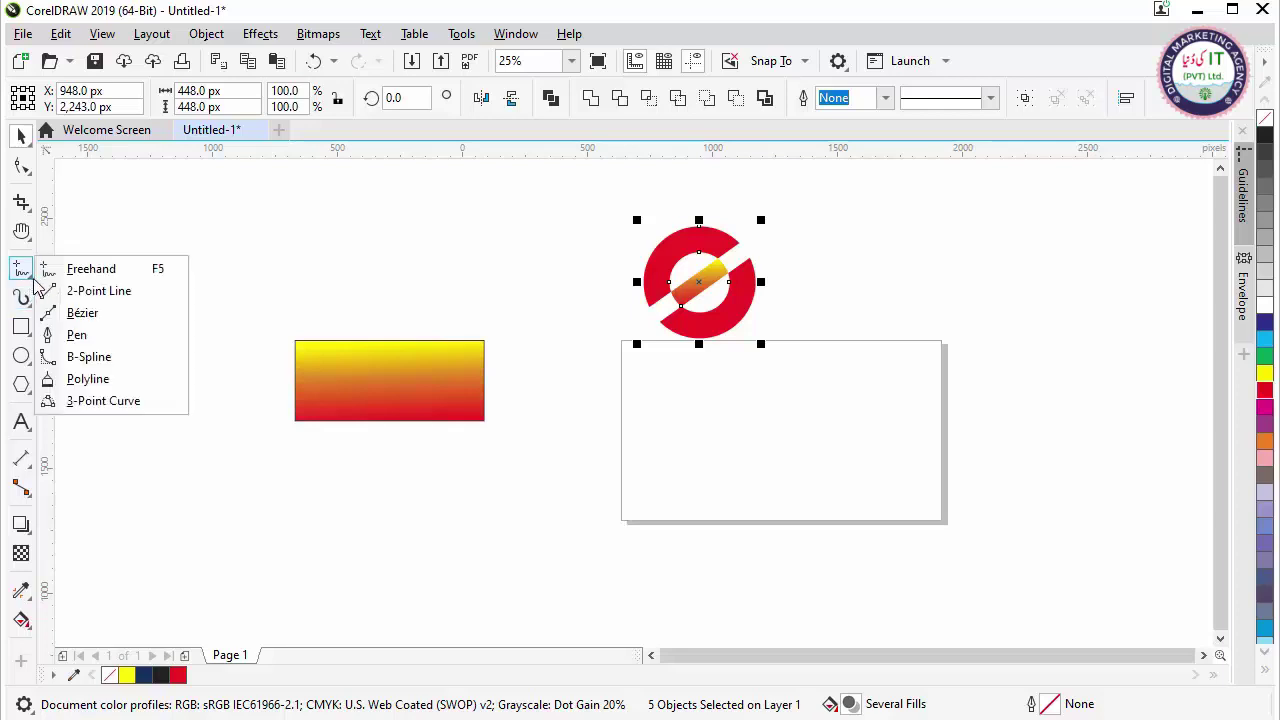
left_click(77, 336)
left_click(759, 375)
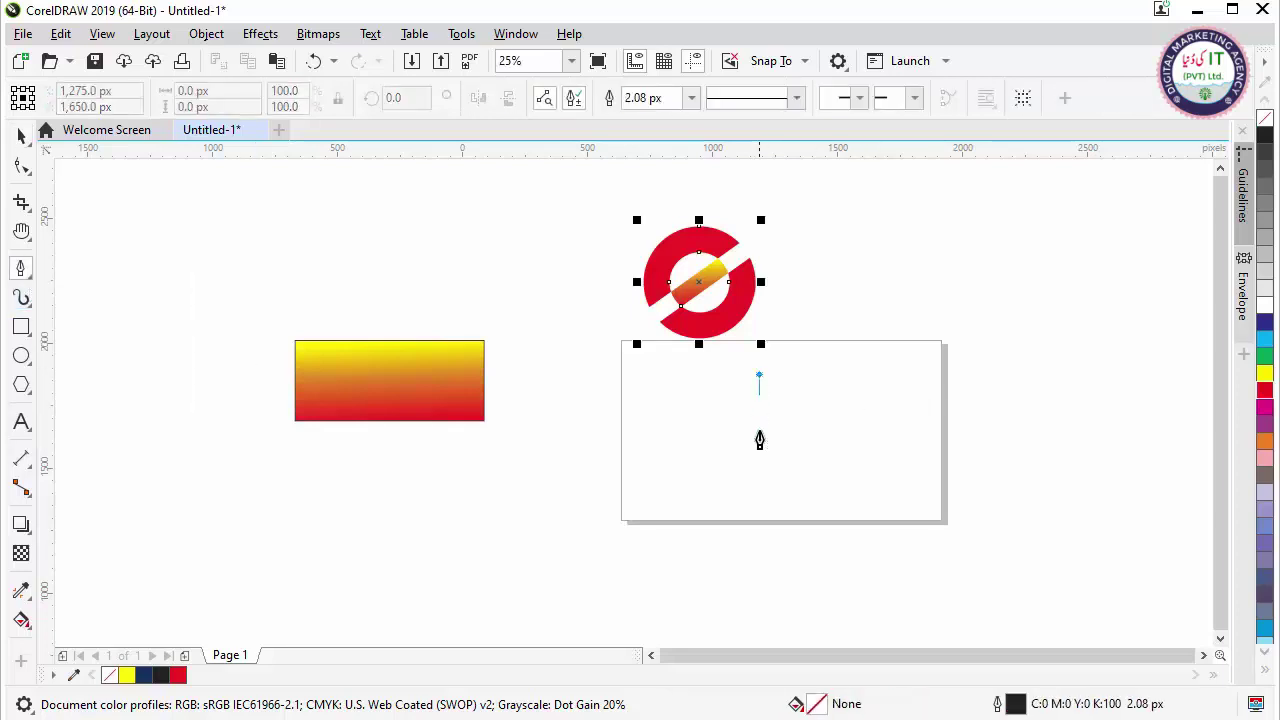
left_click(759, 500)
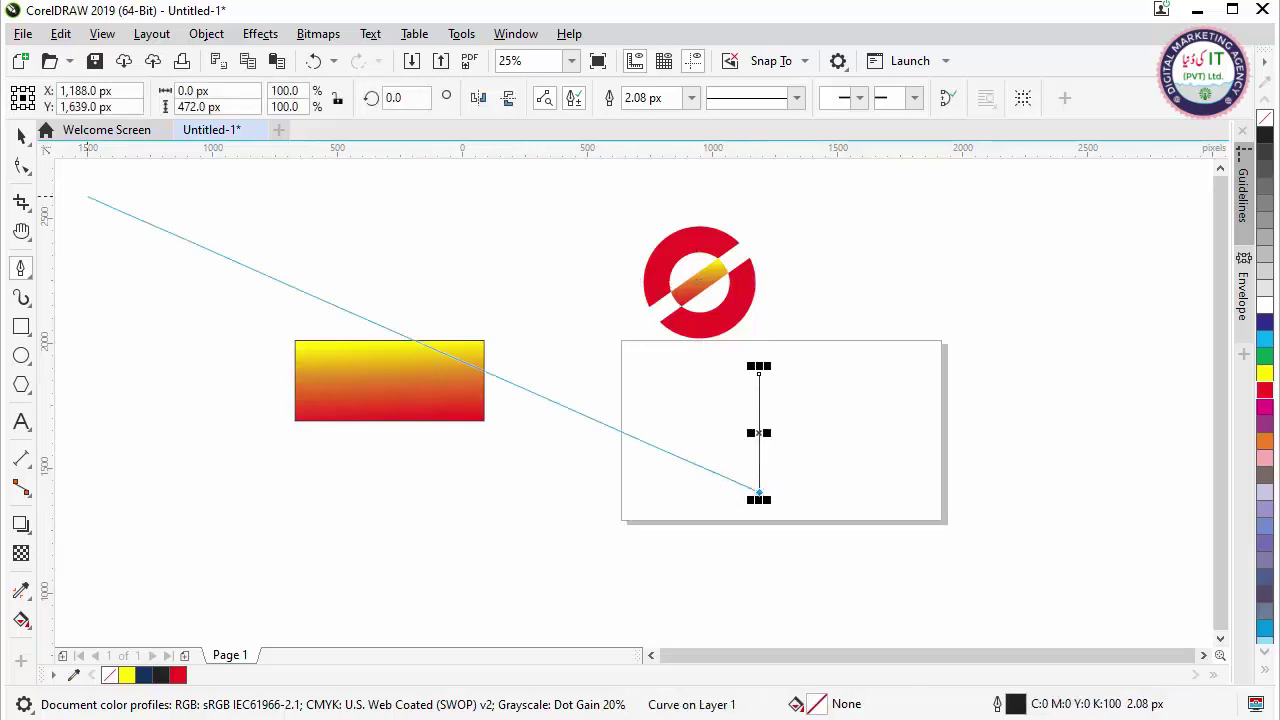
left_click(21, 137)
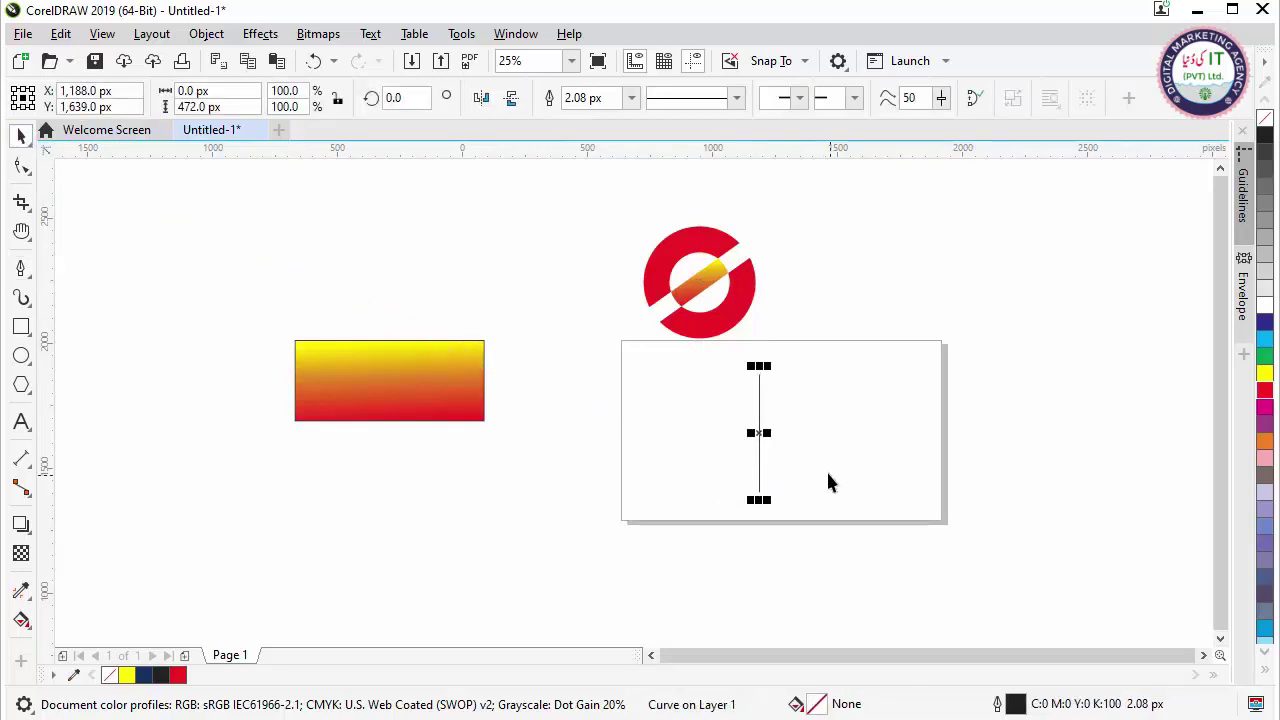
- Bend a copy of the vertical line rightward into an arc about 87 px deep, with the straight line extending past its ends
double_click(764, 437)
left_click_drag(763, 449, 789, 440)
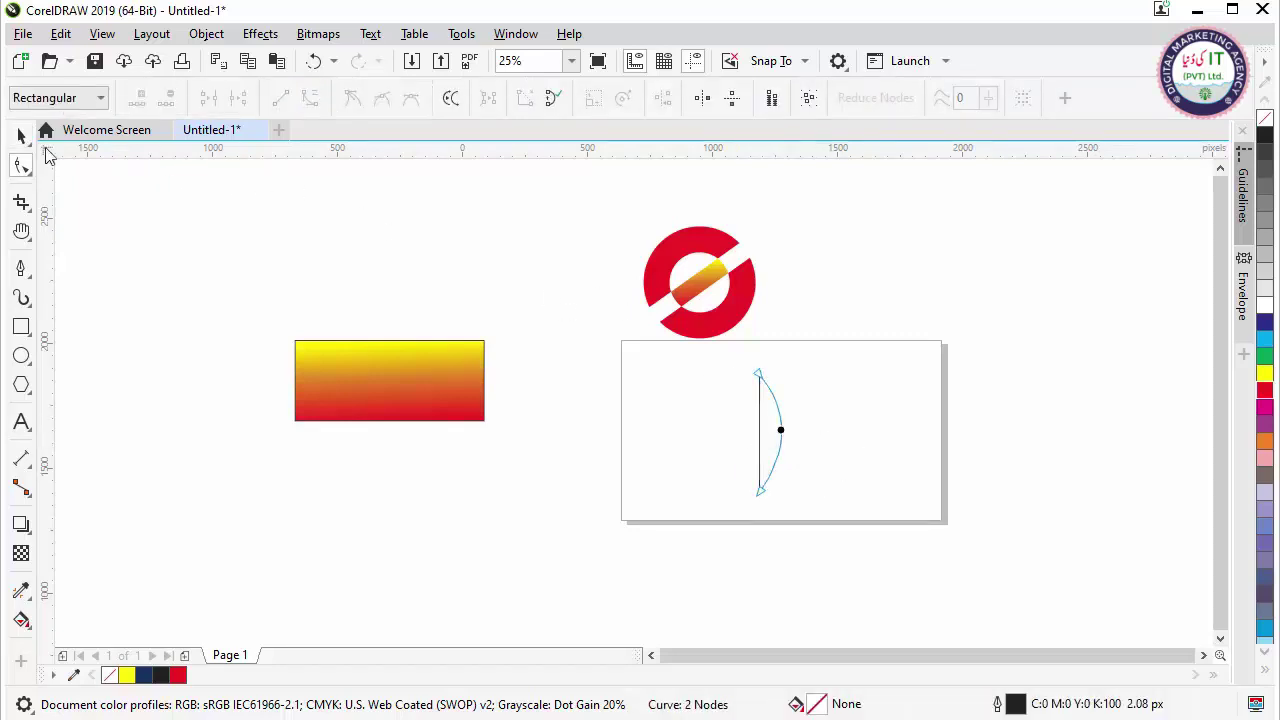
left_click(22, 135)
scroll(780, 434, "up", 1)
left_click(738, 552)
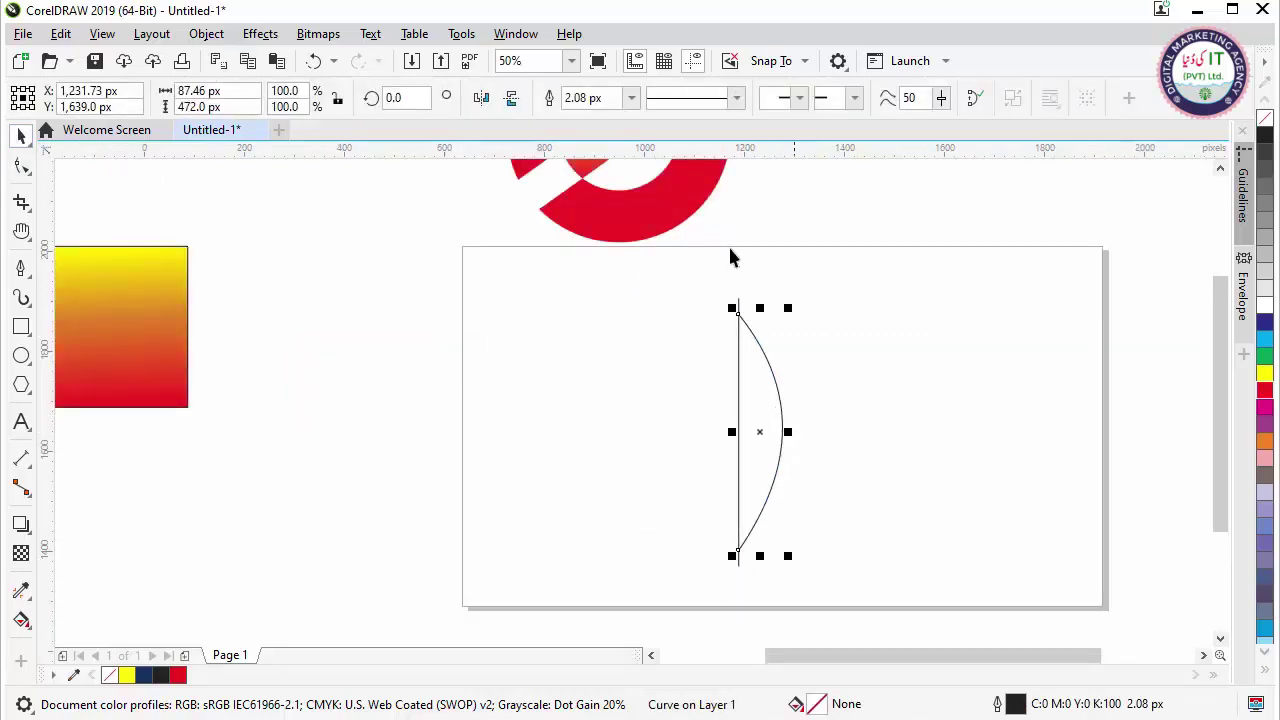
left_click(630, 268)
- Fill the area enclosed by the straight line and the arc with dark blue using Smart Fill
left_click(21, 620)
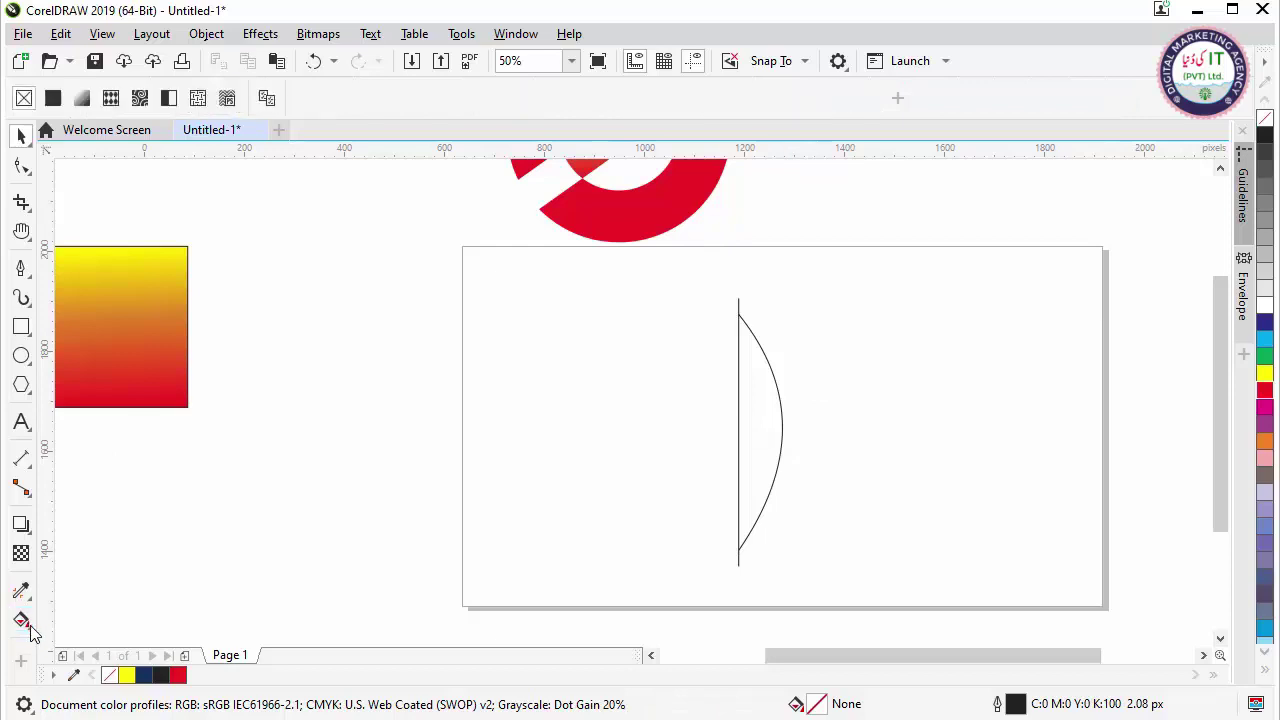
left_click(28, 628)
left_click(70, 642)
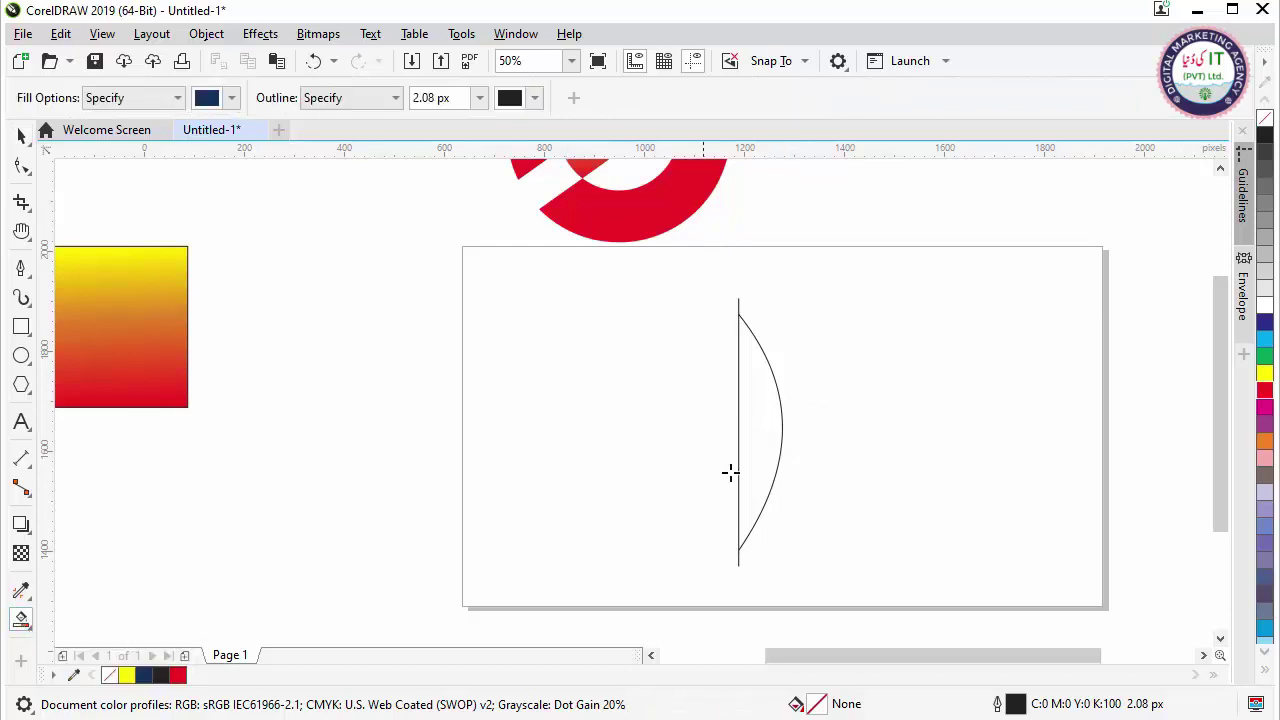
left_click(762, 452)
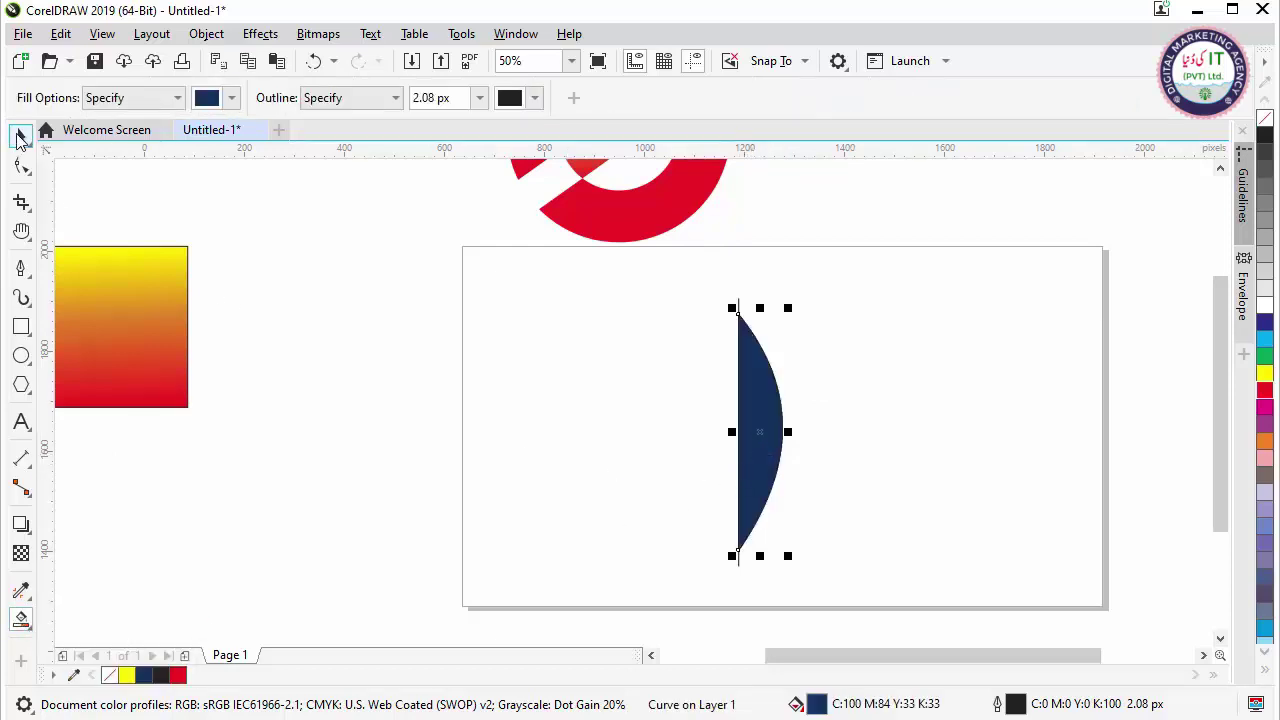
left_click(22, 137)
left_click(858, 231)
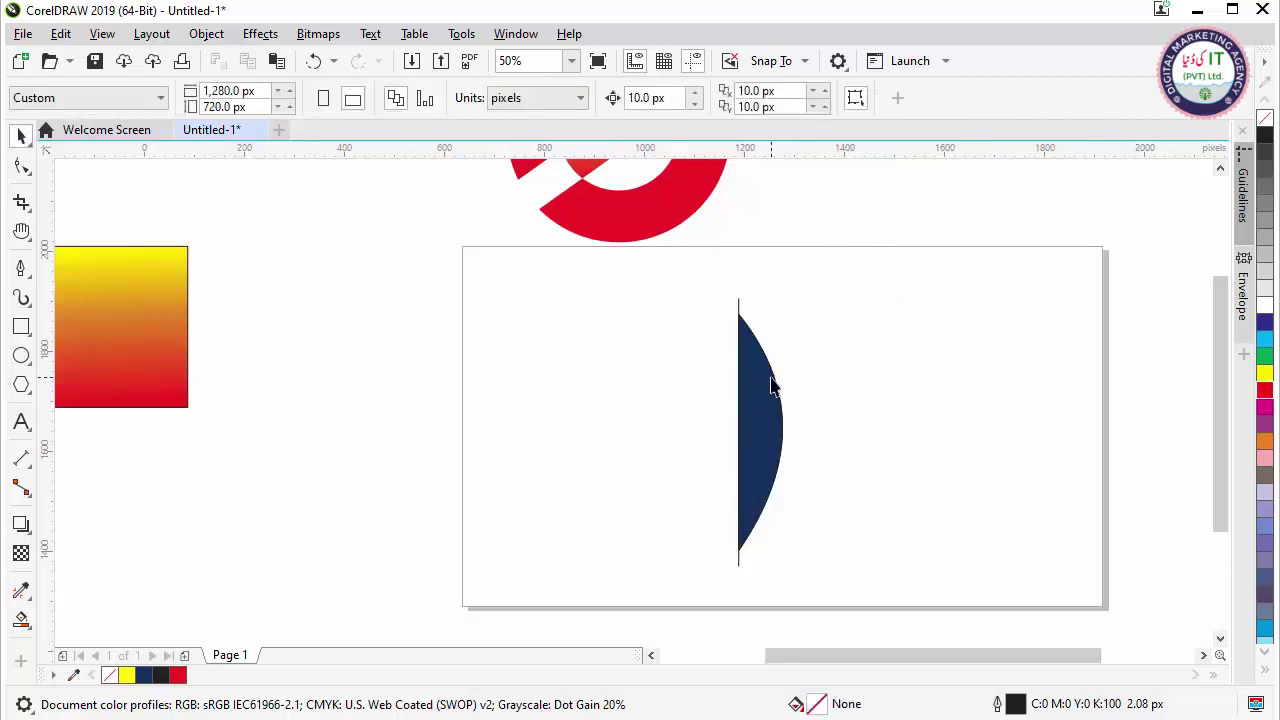
- Delete the straight guide line and set the blue half-petal's outline to None, checking its edges up close
left_click(772, 392)
left_click(771, 300)
left_click(739, 306)
key("Delete")
left_click(745, 405)
left_click(457, 220)
scroll(766, 480, "up", 4)
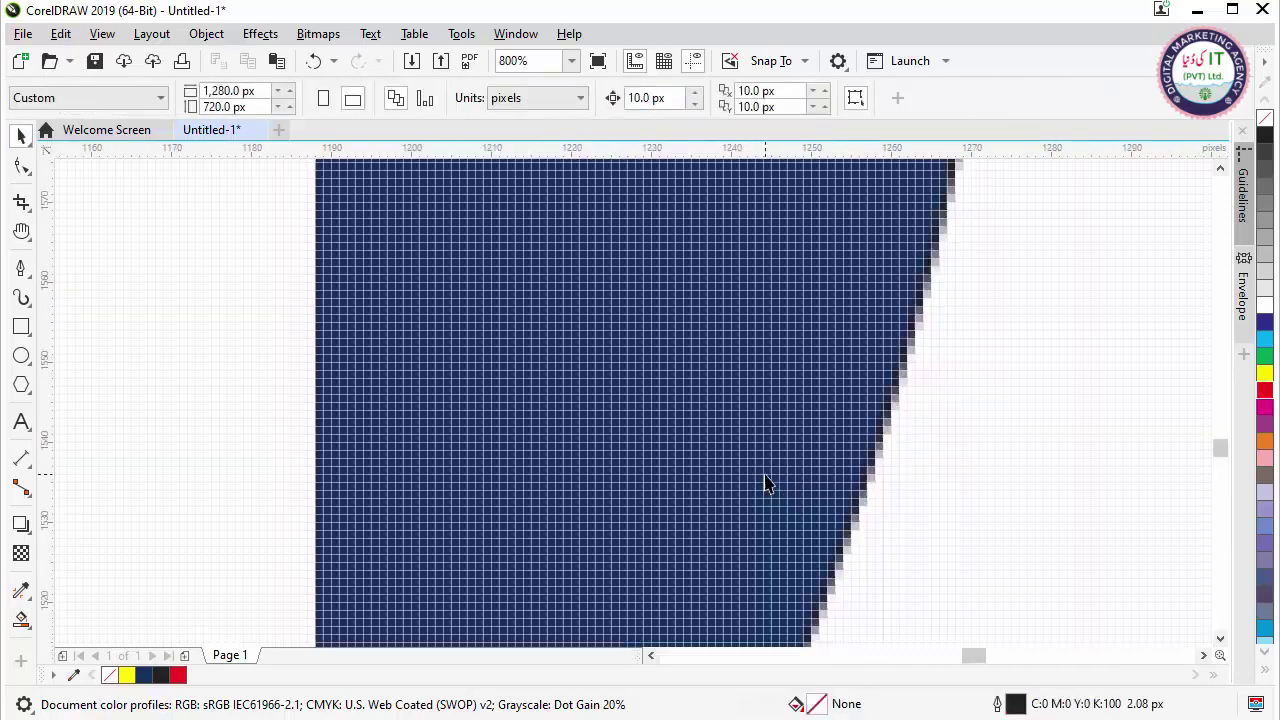
scroll(783, 471, "down", 3)
left_click(783, 471)
left_click(931, 331)
left_click(705, 396)
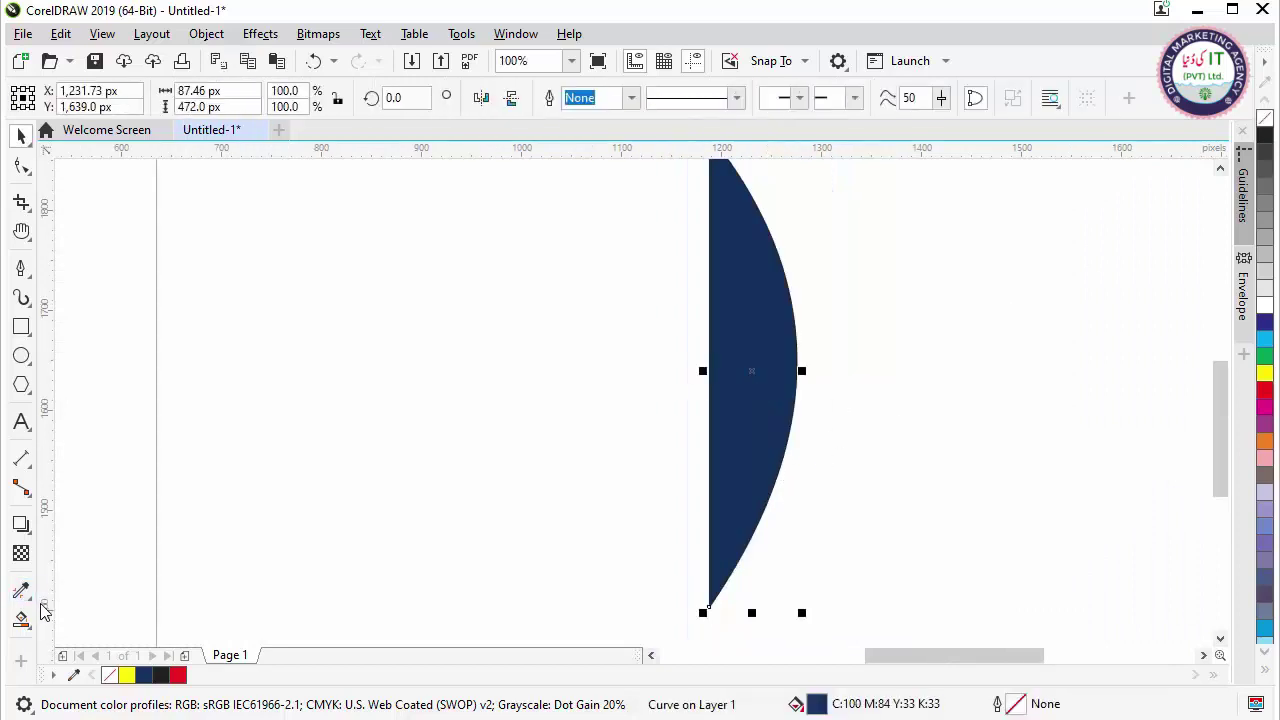
- Apply a horizontal fountain fill to the half-petal, from dark blue at the curved edge to white at the straight edge
left_click(30, 630)
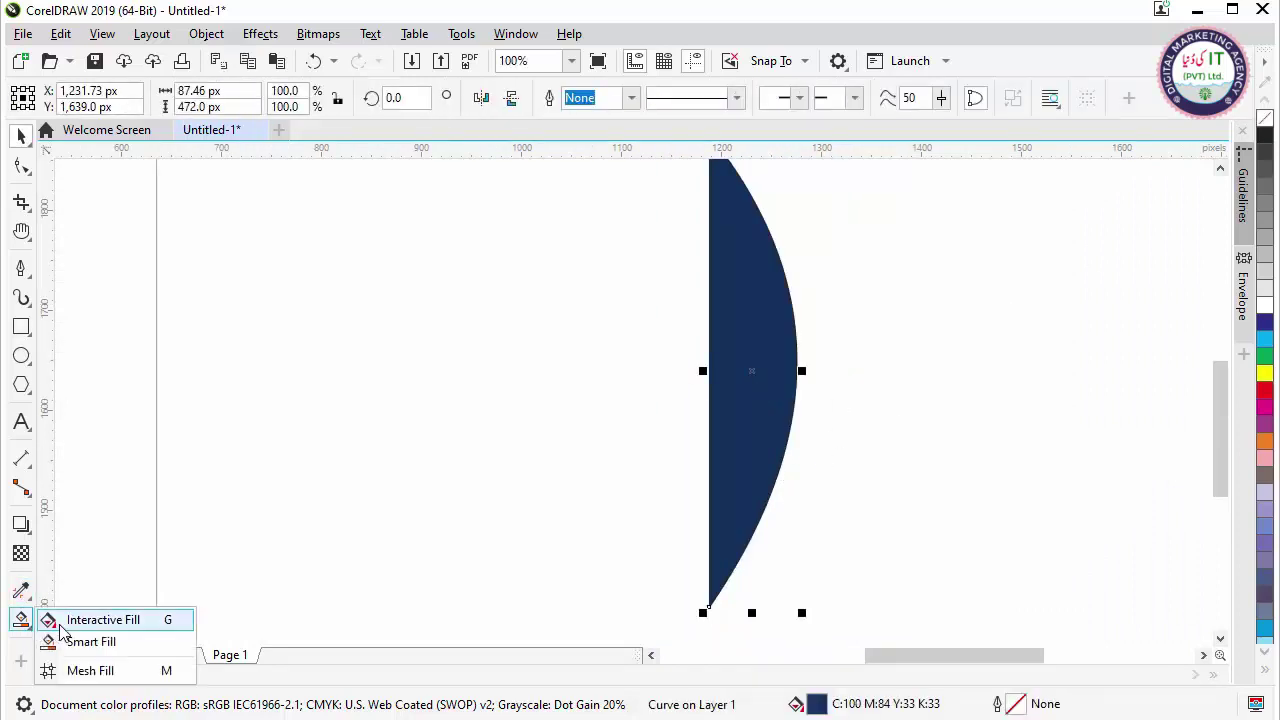
left_click(50, 617)
left_click_drag(795, 372, 720, 372)
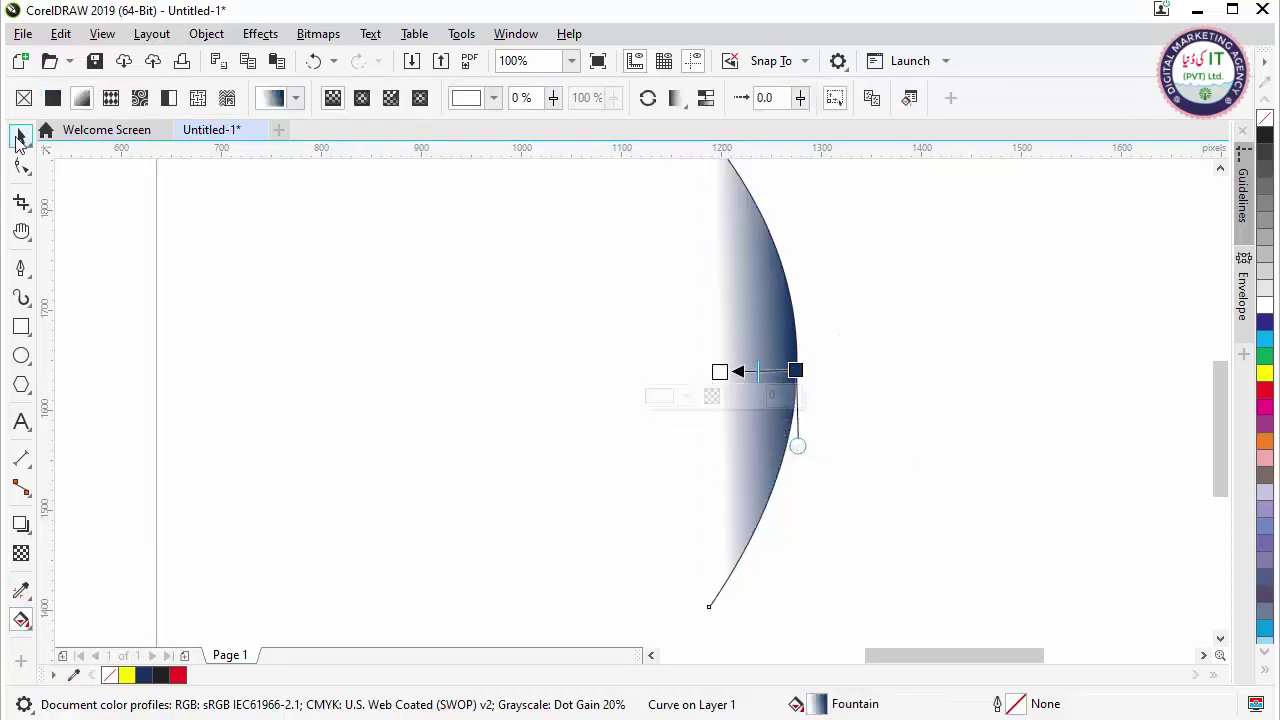
left_click(22, 135)
left_click(590, 451)
- Mirror a copy of the gradient half-petal across its straight edge and group the two halves into one petal
scroll(545, 428, "down", 2)
left_click(633, 510)
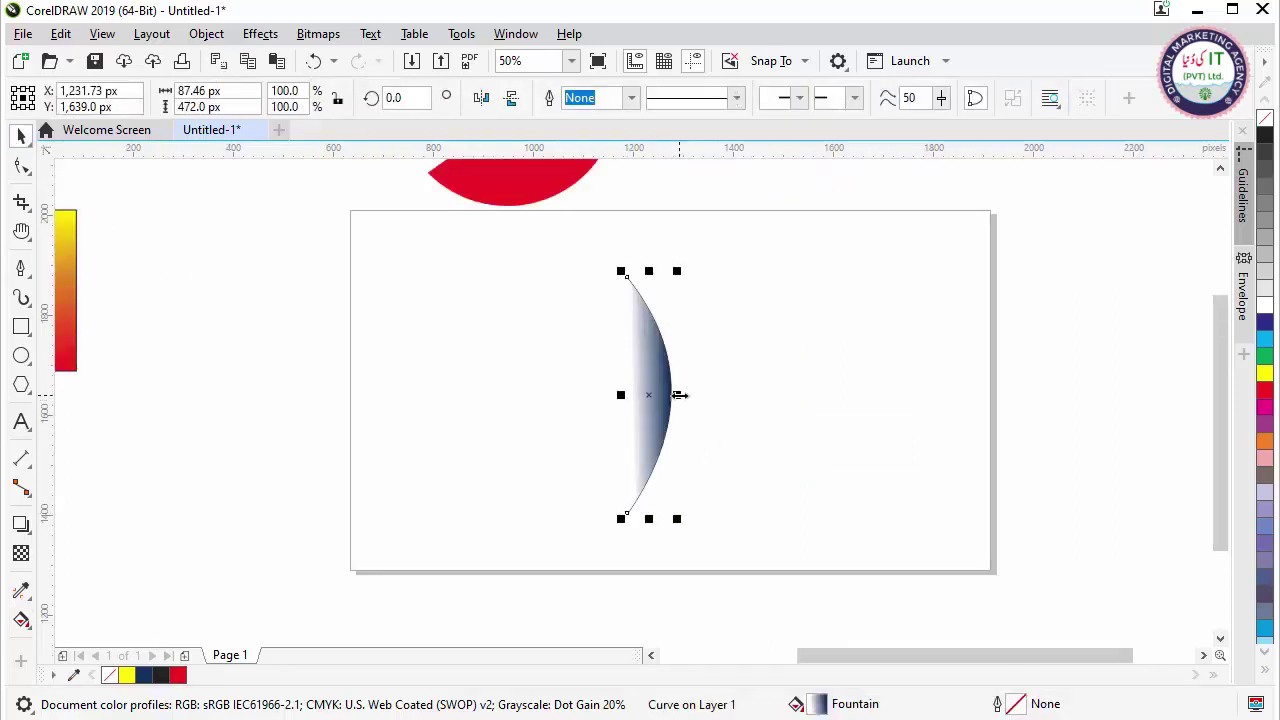
left_click_drag(679, 395, 594, 400)
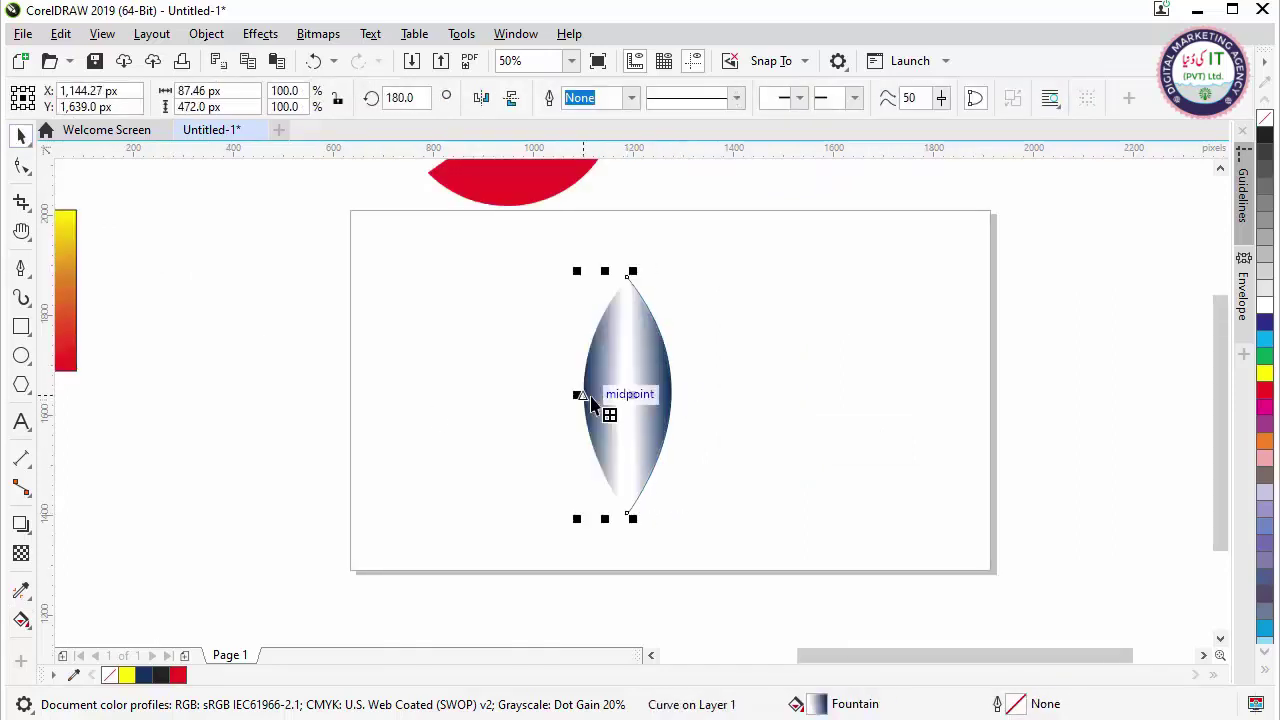
key("Escape")
left_click_drag(753, 554, 760, 576)
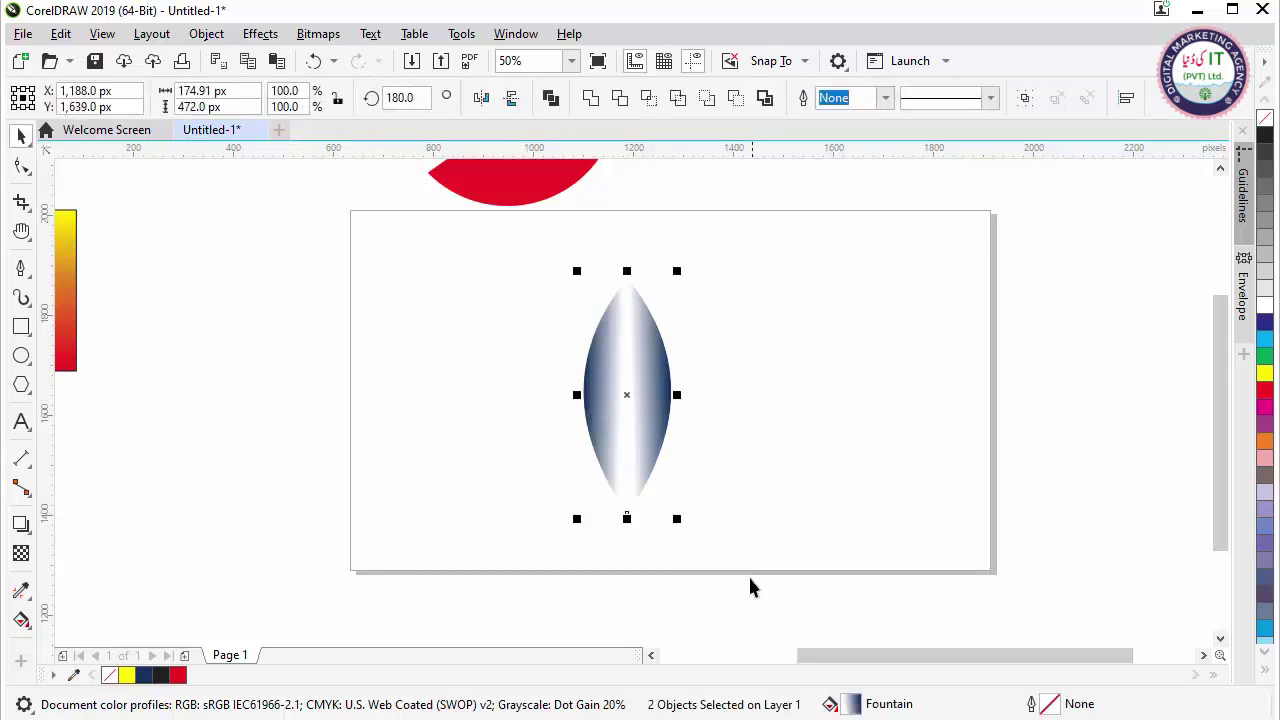
key("ctrl+g")
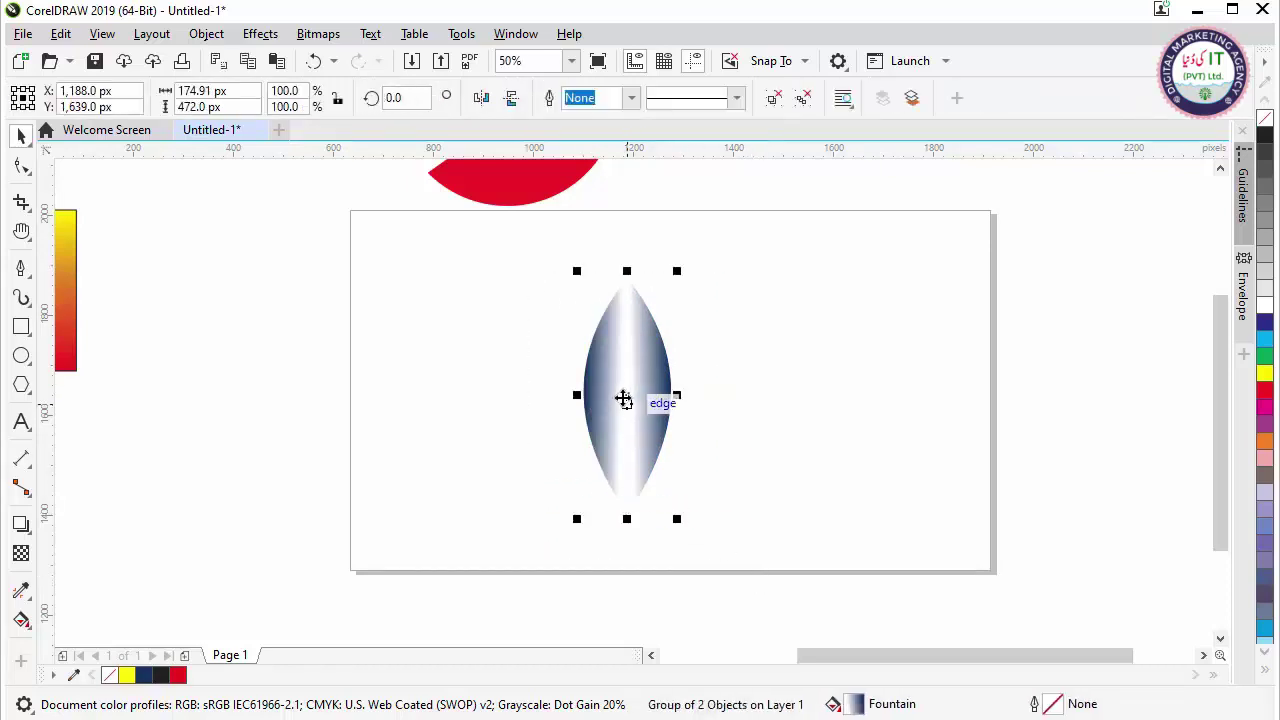
- Rotate a copy of the petal about 14° clockwise around its bottom tip and repeat the duplication until the petals complete a full circle
left_click(623, 400)
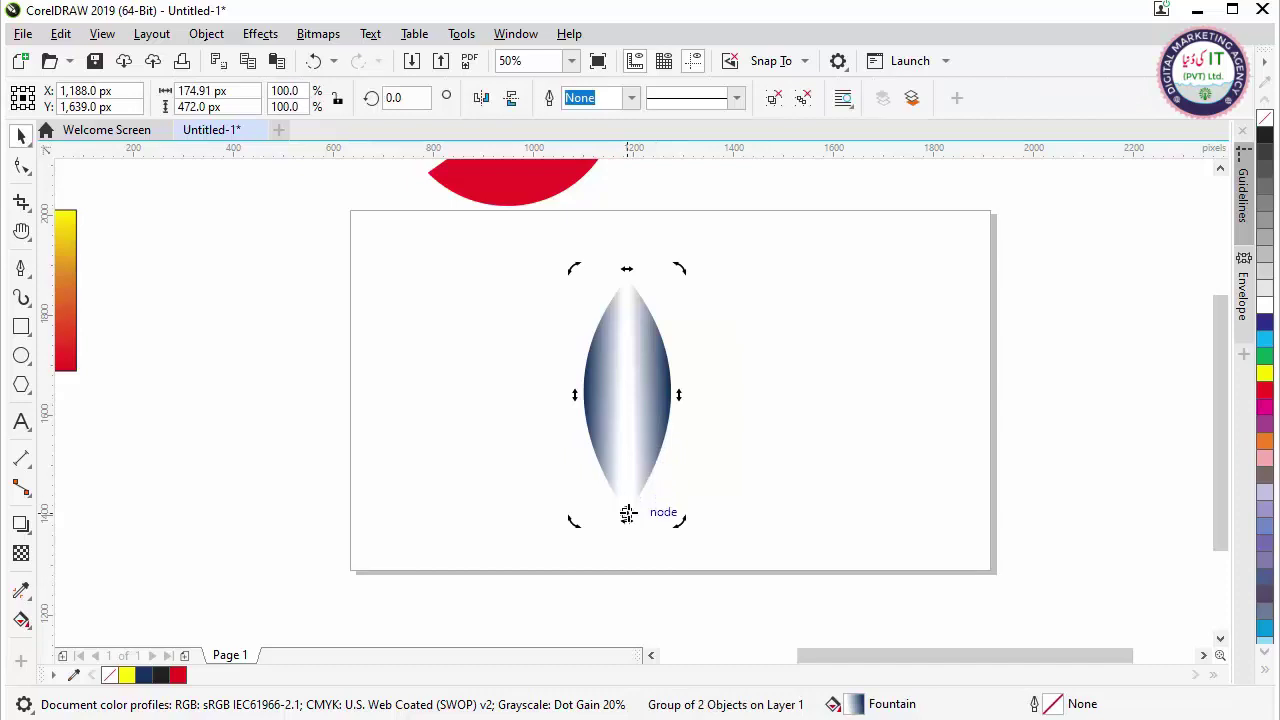
left_click_drag(683, 268, 729, 300)
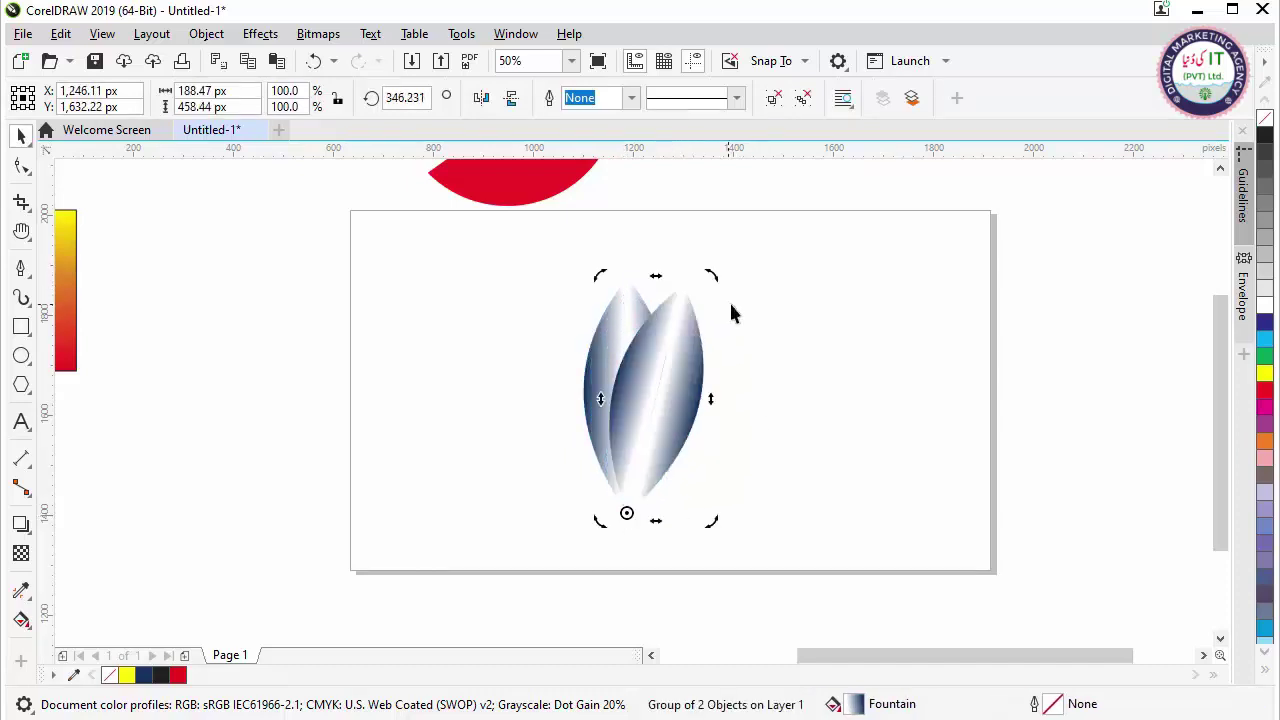
key("ctrl+r")
key("ctrl+r")
key("ctrl+r")
key("ctrl+r")
key("ctrl+r")
key("ctrl+r")
key("ctrl+r")
key("ctrl+r")
key("ctrl+r")
key("ctrl+r")
key("ctrl+r")
key("ctrl+r")
key("ctrl+r")
key("ctrl+r")
key("ctrl+r")
key("ctrl+r")
key("ctrl+r")
key("ctrl+r")
key("ctrl+r")
key("ctrl+r")
key("ctrl+r")
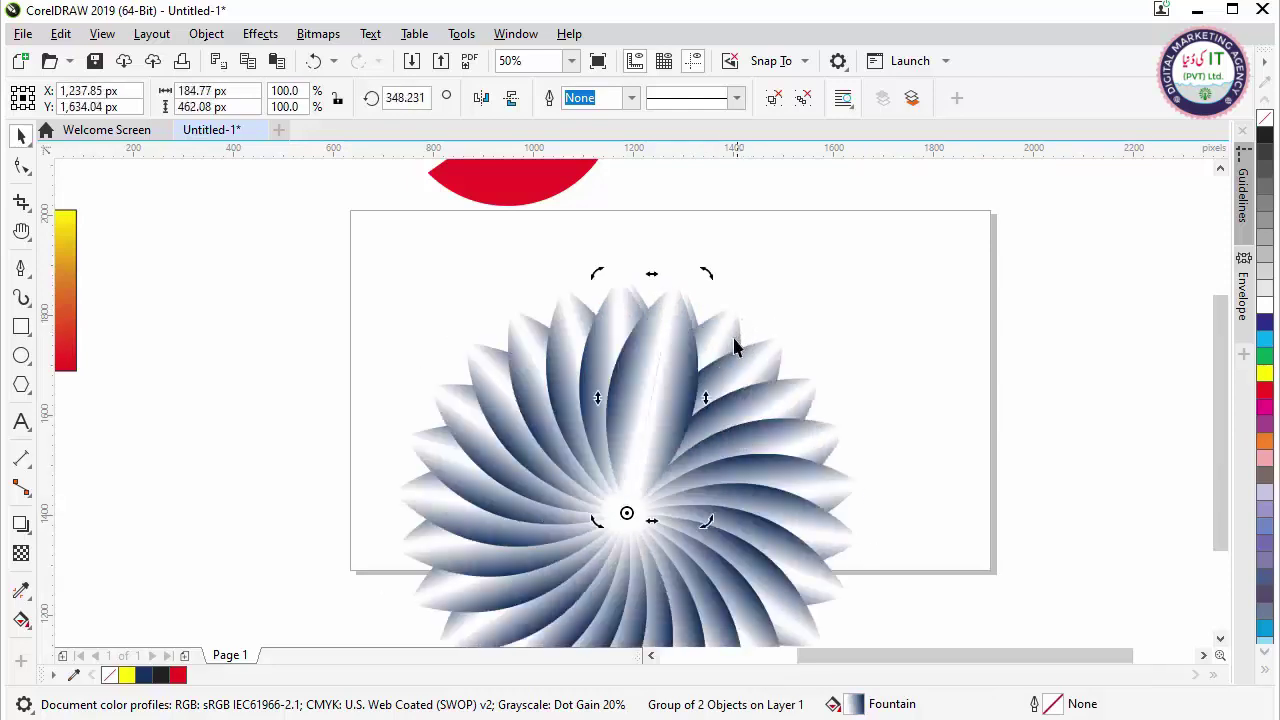
scroll(908, 445, "down", 1)
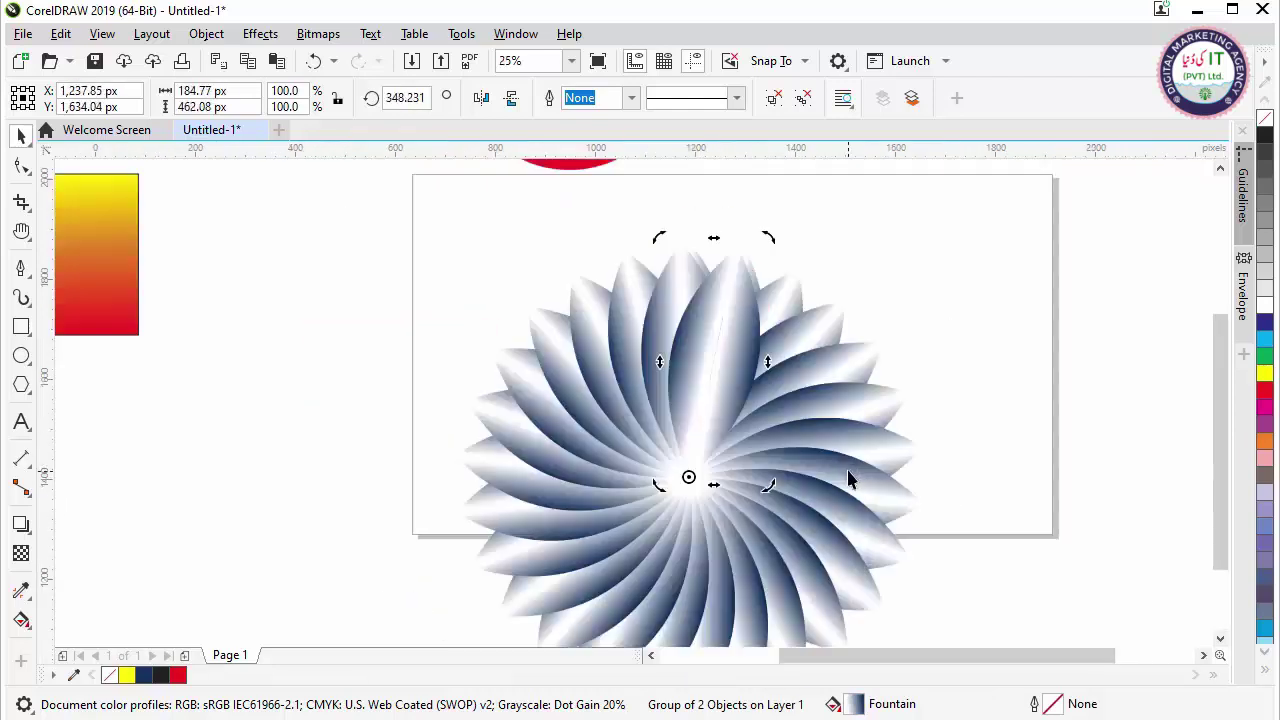
key("Escape")
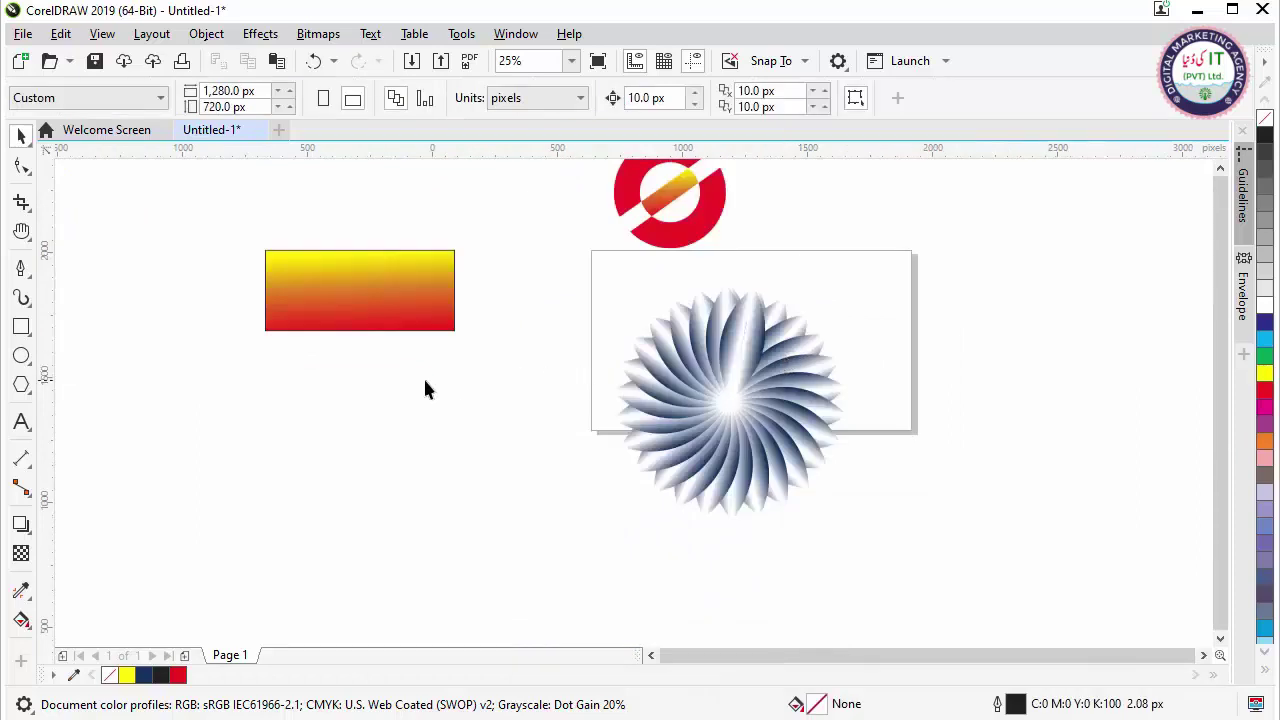
scroll(193, 447, "down", 2)
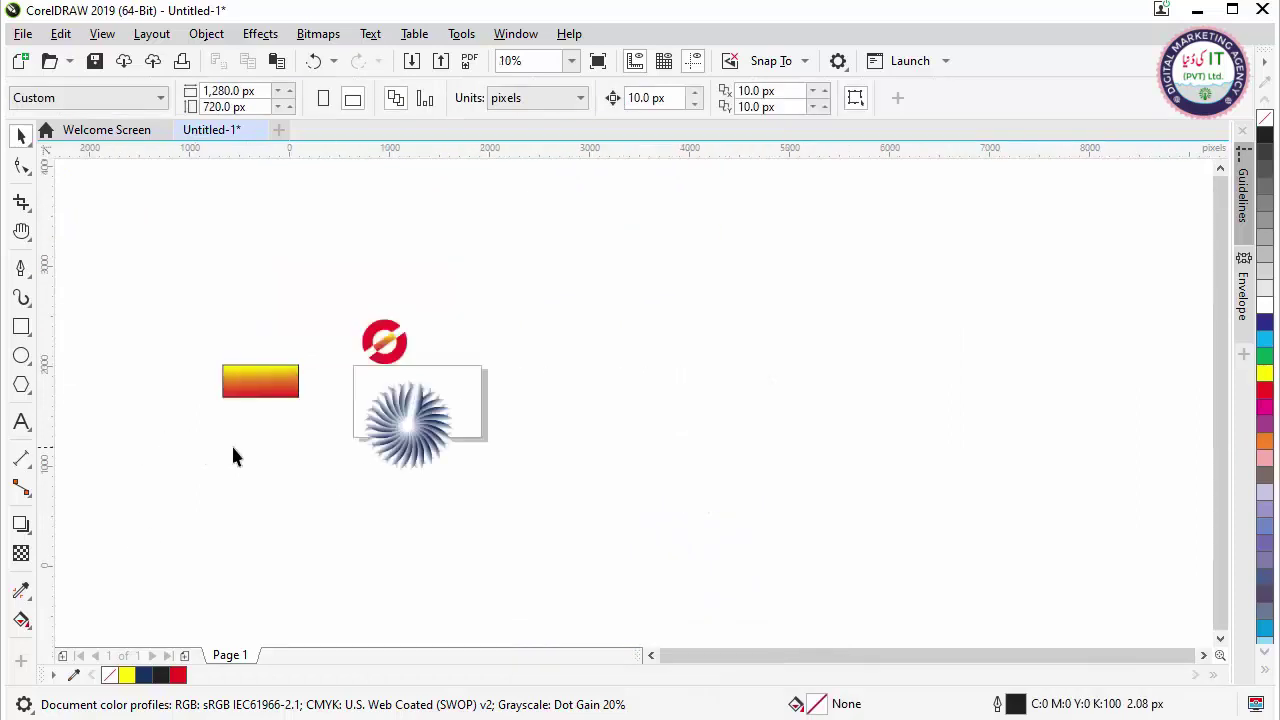
scroll(266, 404, "up", 2)
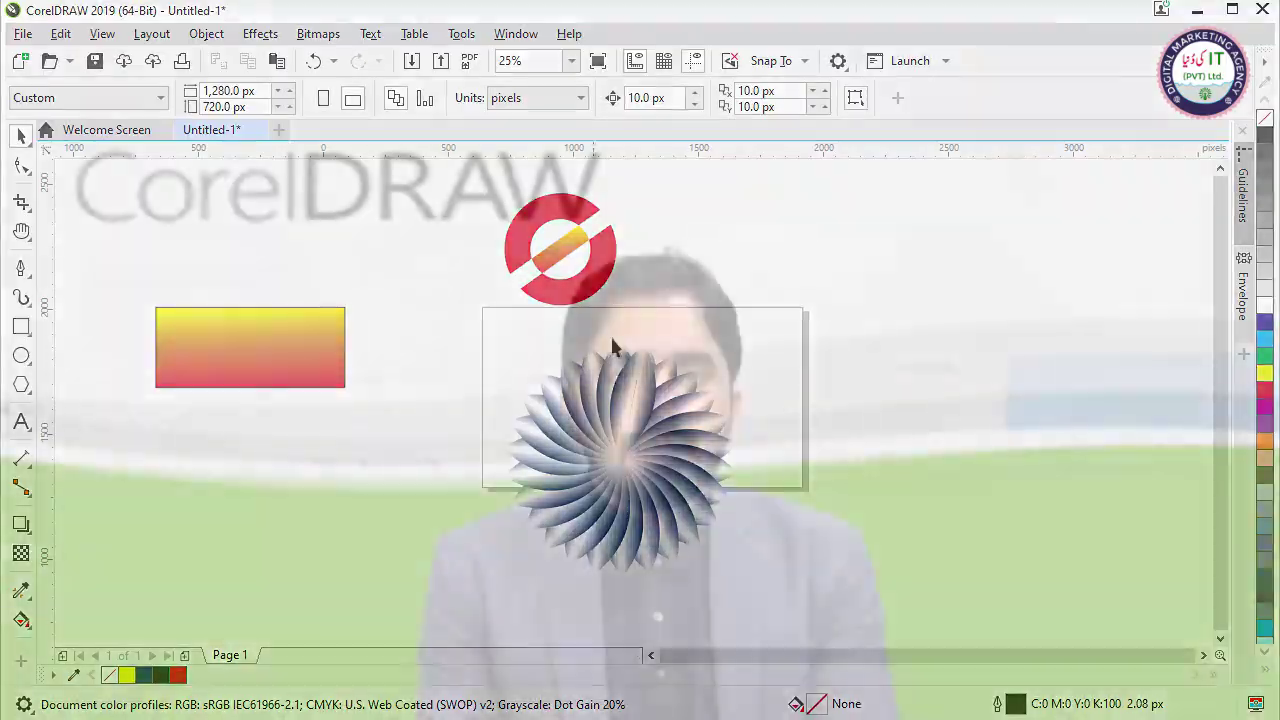